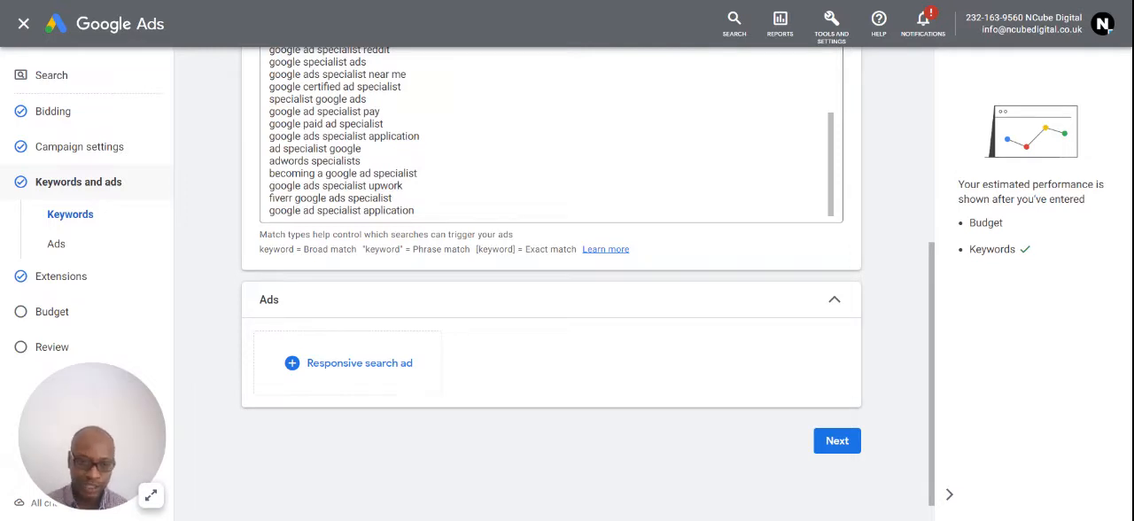
- Create a responsive search ad and check the search volumes of its suggested headline keywords
click(335, 372)
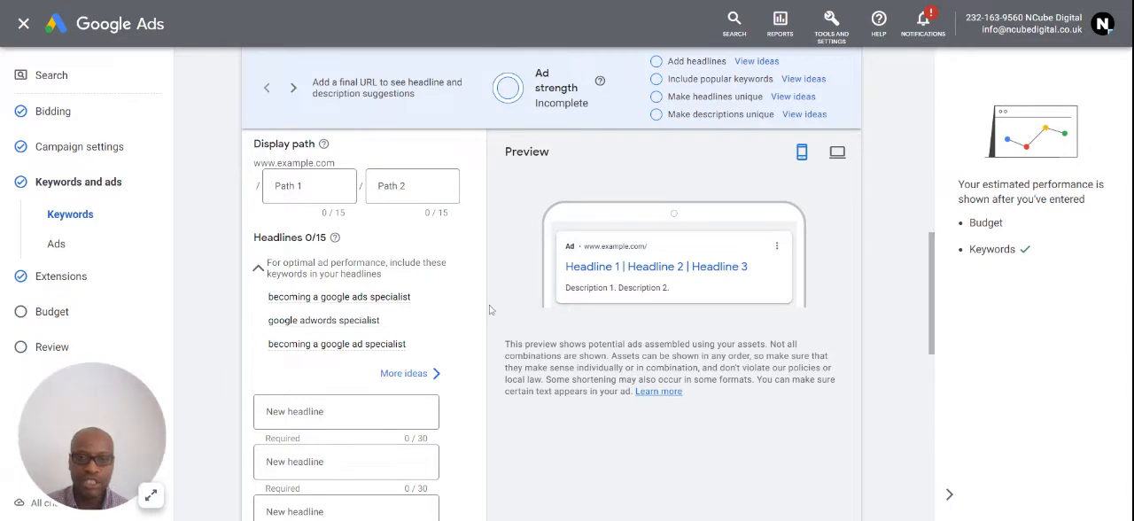
scroll(494, 296, up, 1)
scroll(495, 301, down, 5)
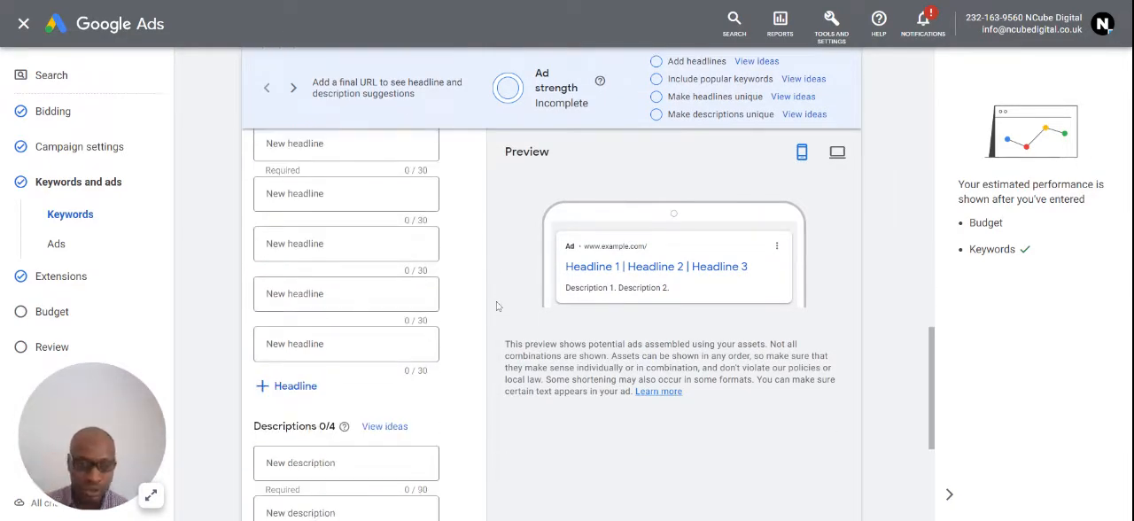
scroll(398, 227, up, 5)
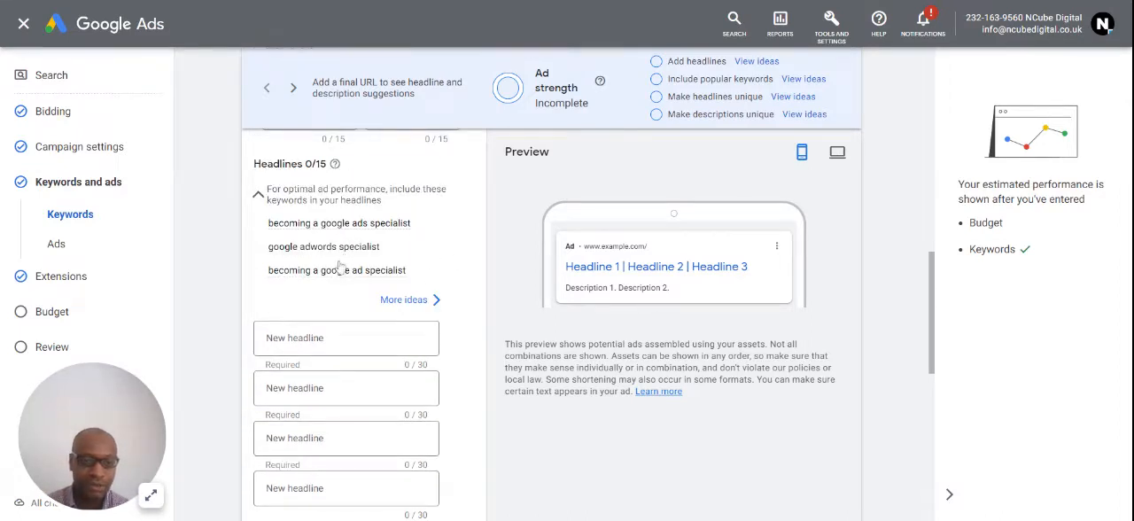
mouse_move(329, 269)
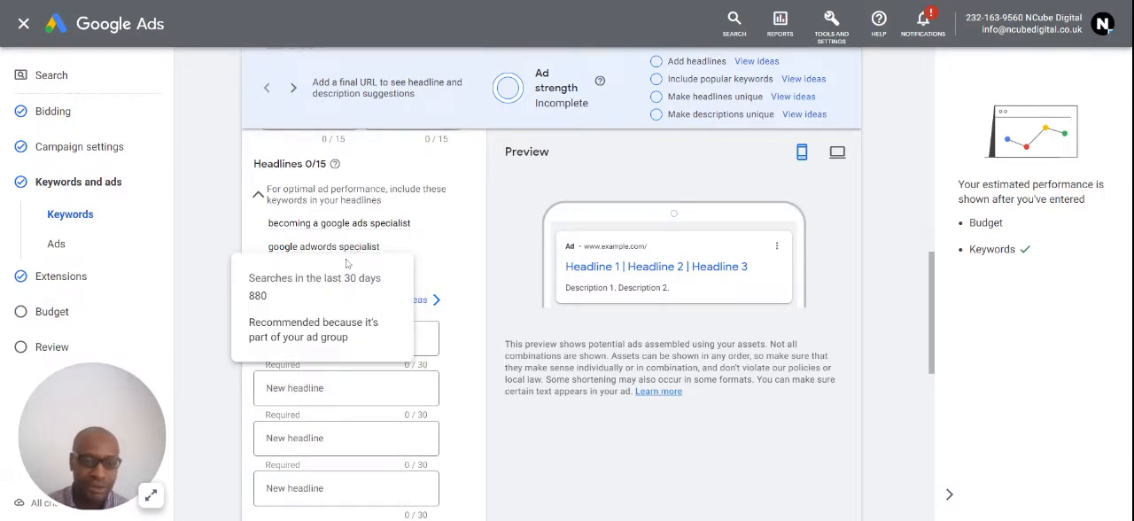
mouse_move(347, 223)
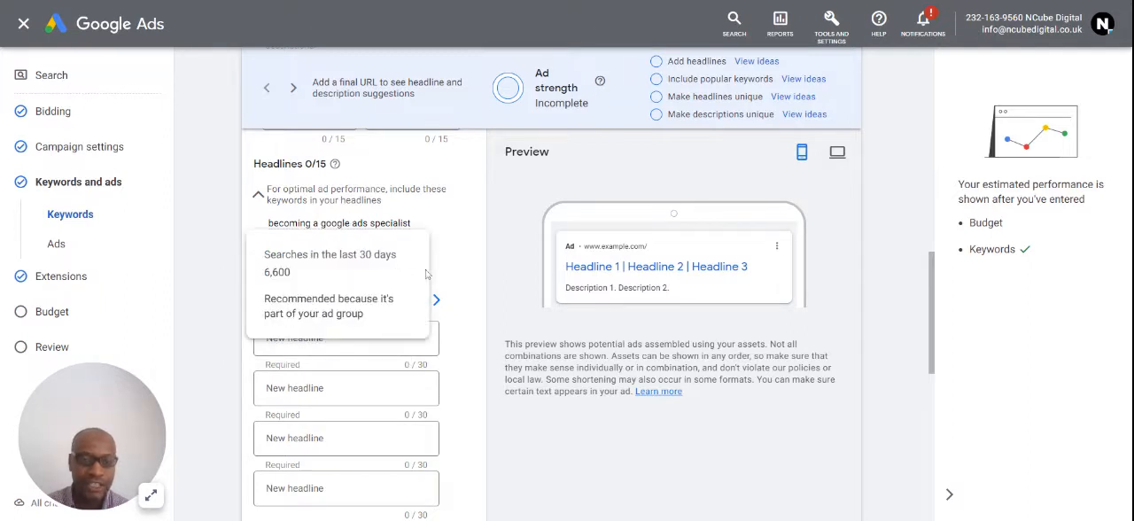
scroll(426, 274, up, 3)
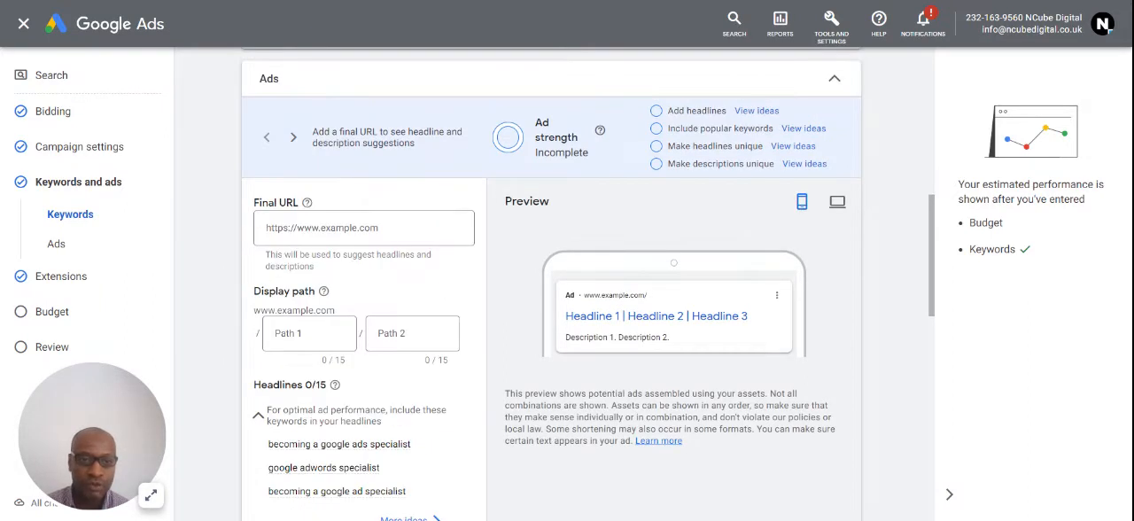
- Enter the advertiser's website domain as the ad's final URL
click(363, 227)
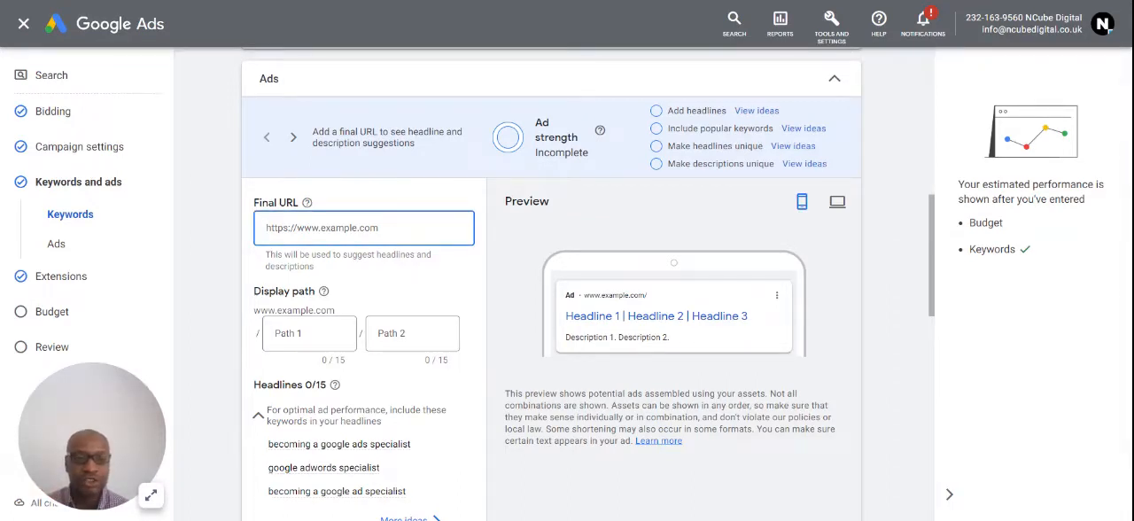
text(miken)
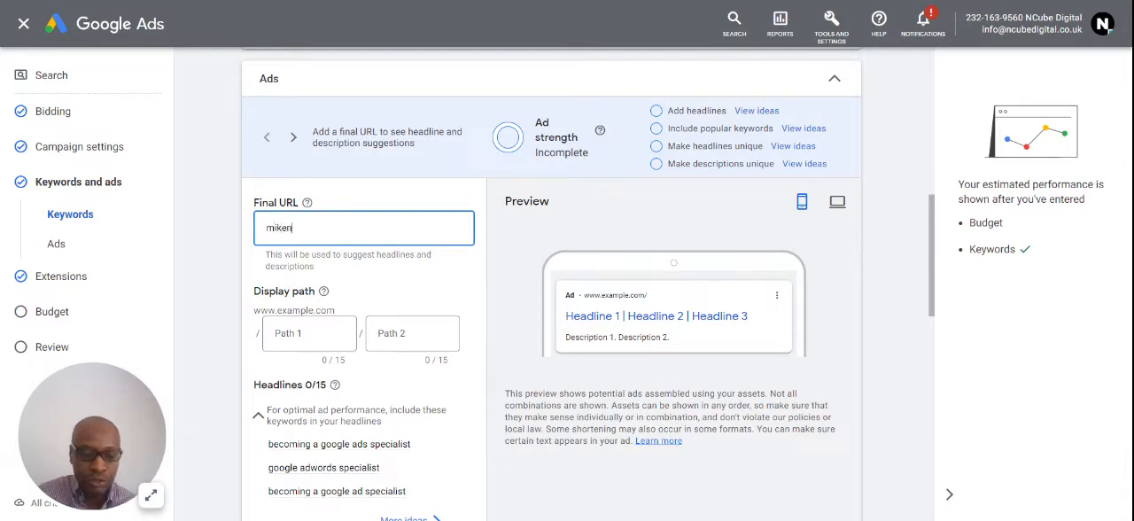
text(cube.co.uk)
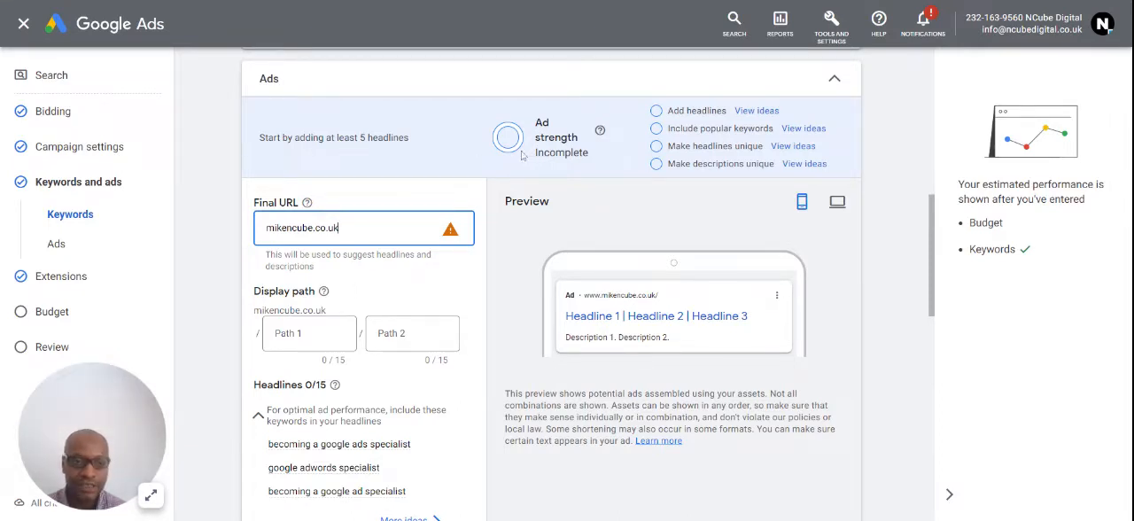
- Enter "Google Ads Specialist" as the first headline of the responsive search ad
scroll(425, 330, down, 1)
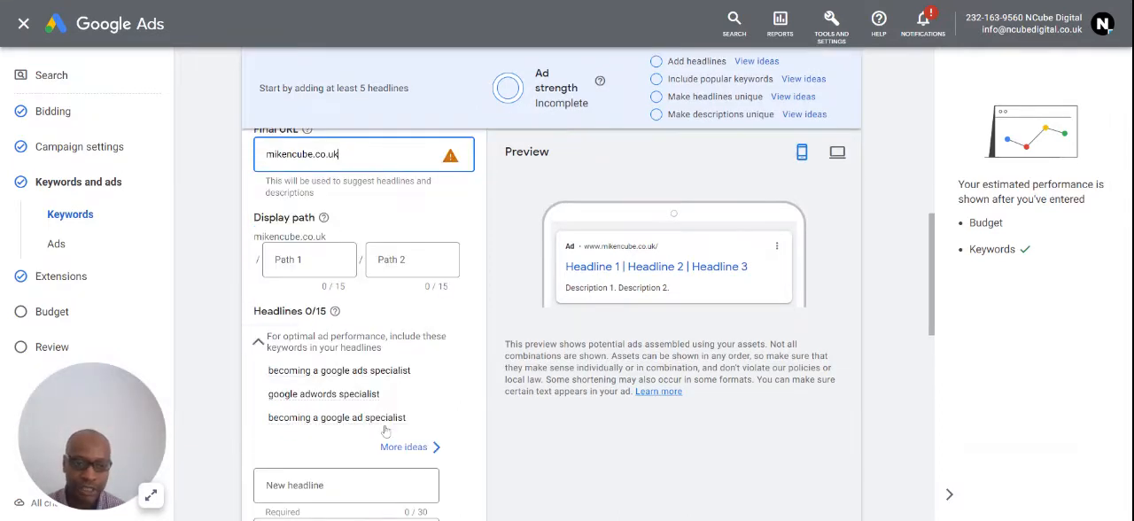
scroll(378, 446, up, 2)
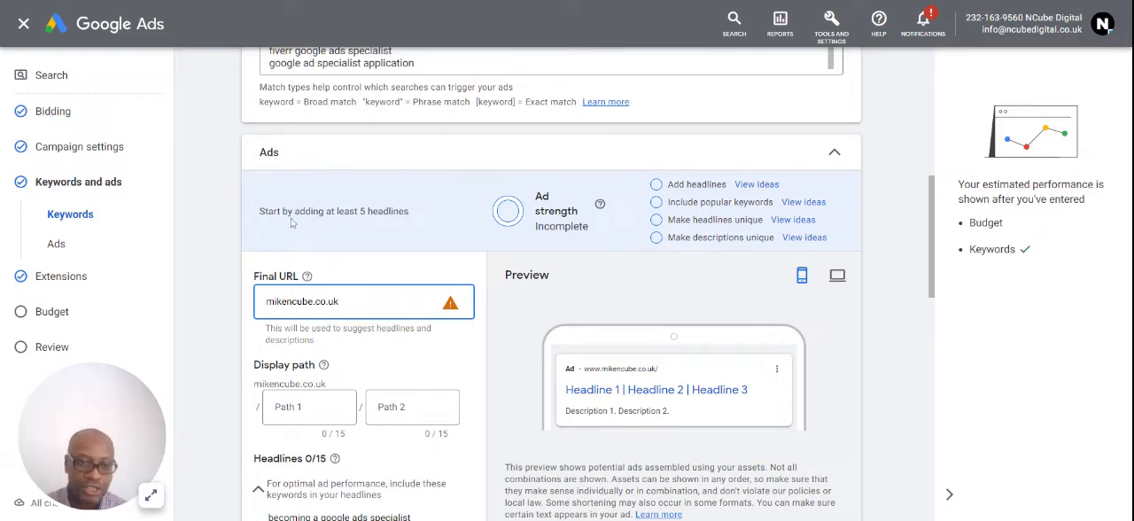
scroll(358, 345, down, 3)
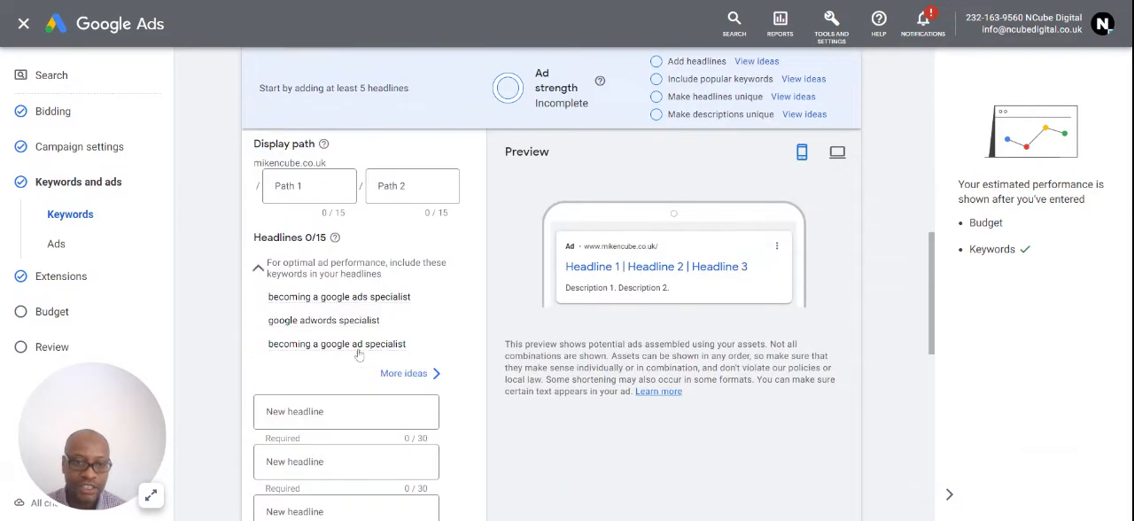
scroll(358, 346, up, 3)
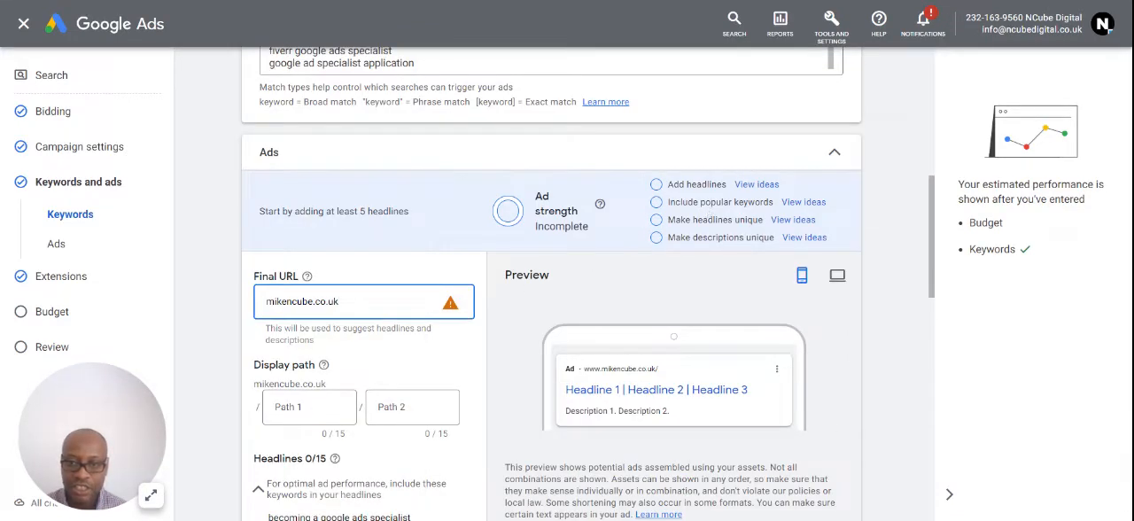
scroll(553, 338, down, 4)
click(355, 264)
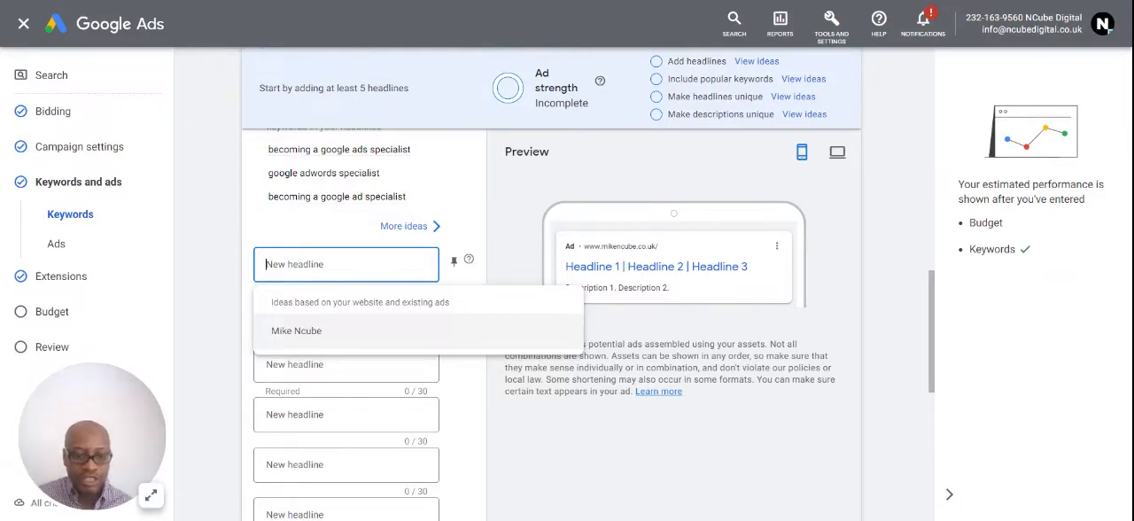
text(Google Ads Specialist)
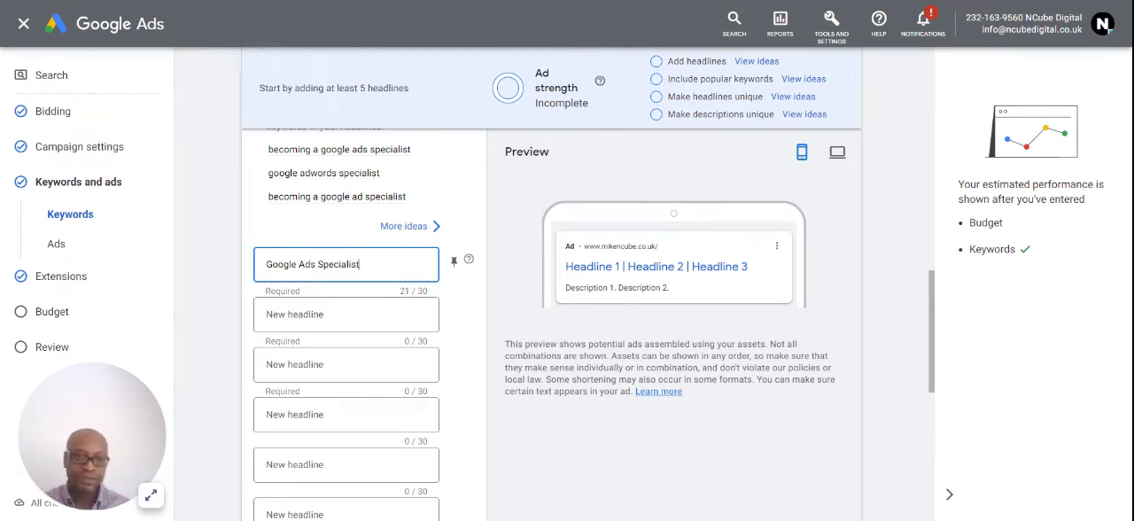
click(519, 420)
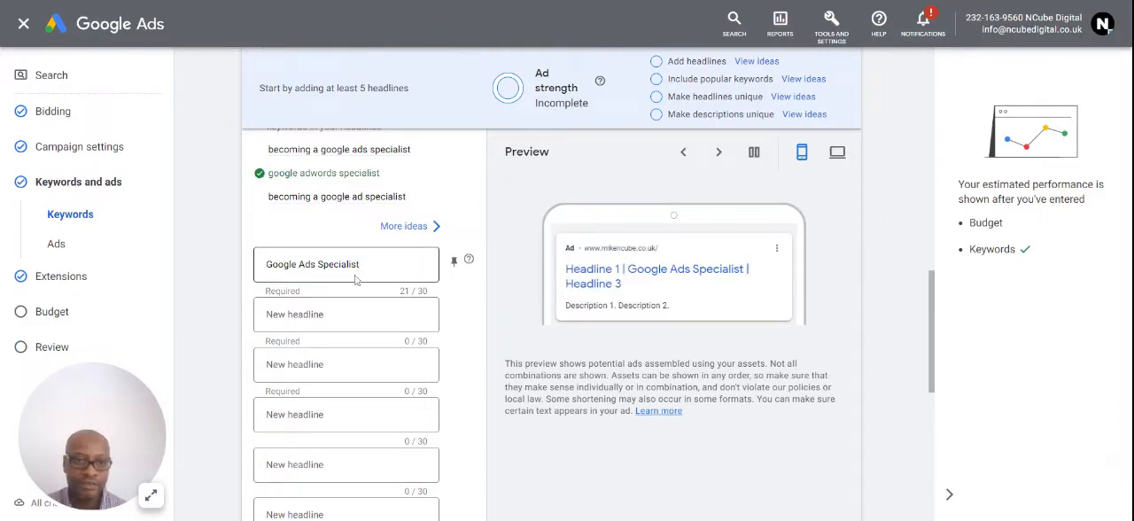
- Review the suggested headline keywords and the ad form from the final URL down to the description fields
mouse_move(336, 186)
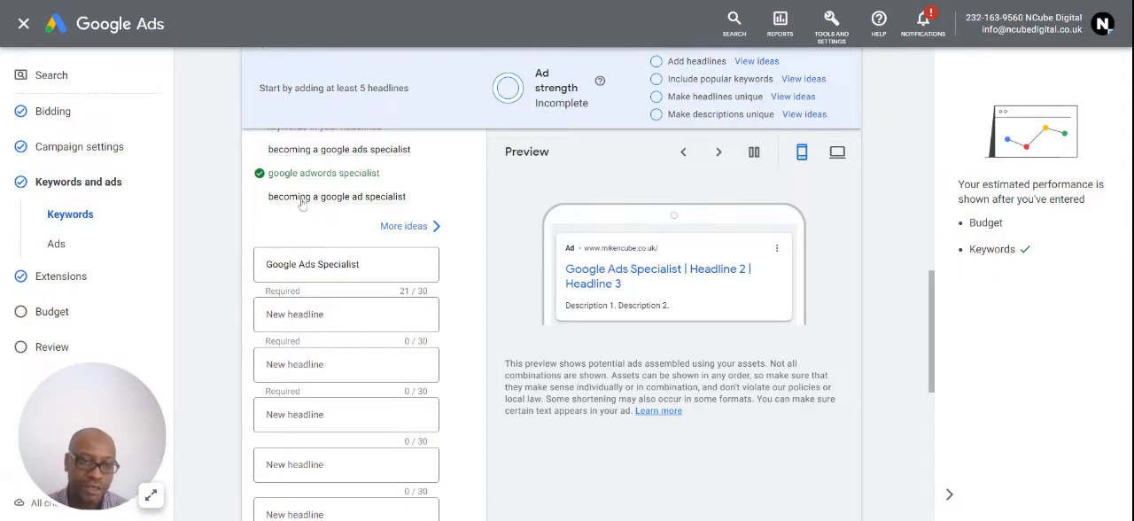
mouse_move(317, 207)
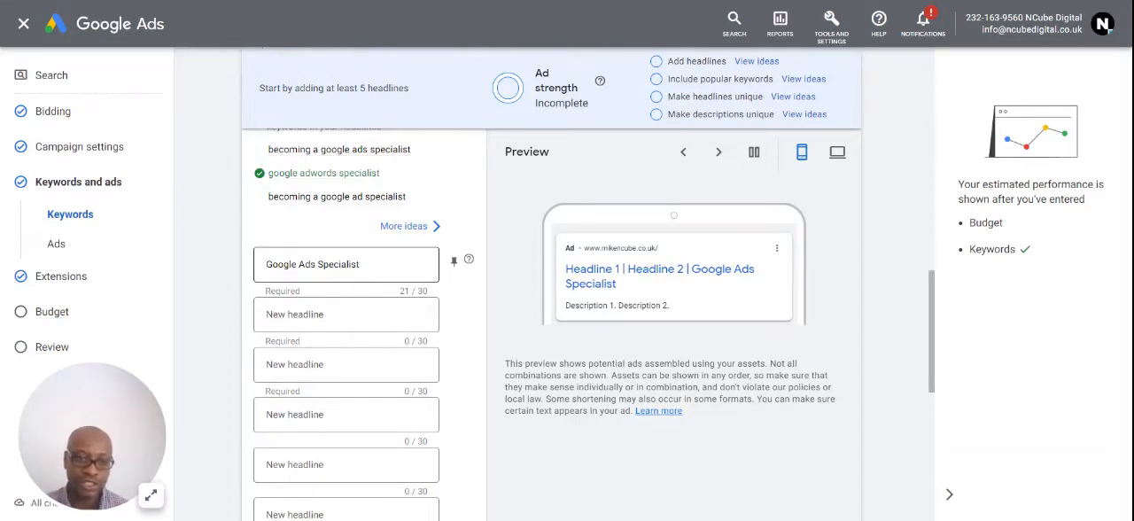
click(345, 314)
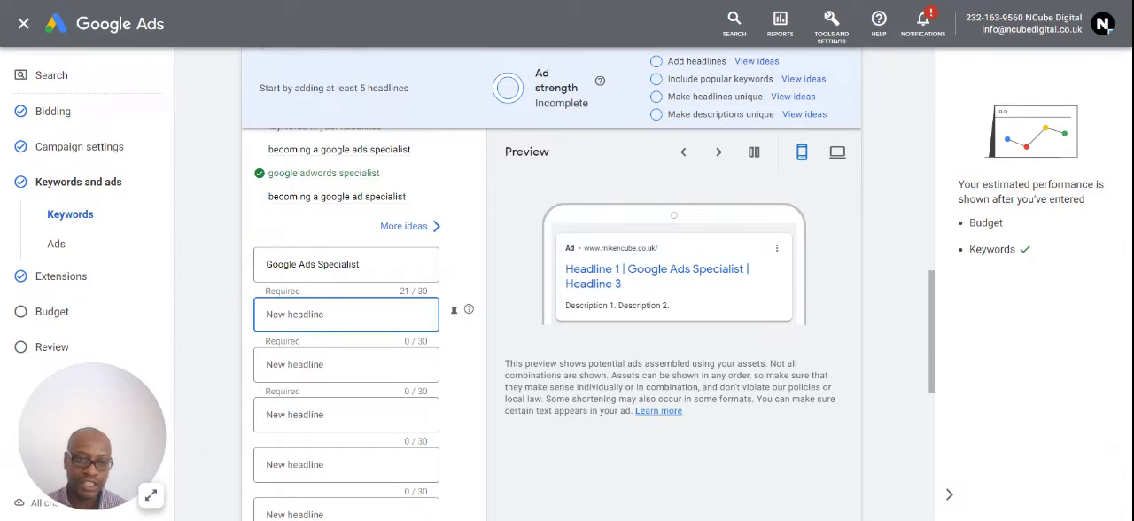
scroll(306, 301, down, 2)
scroll(306, 302, up, 5)
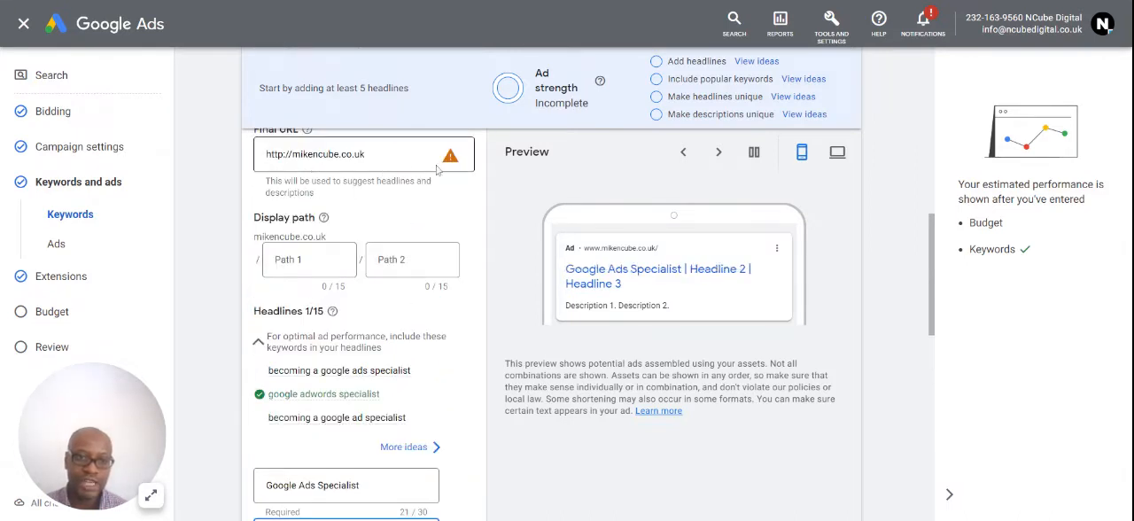
scroll(398, 397, down, 4)
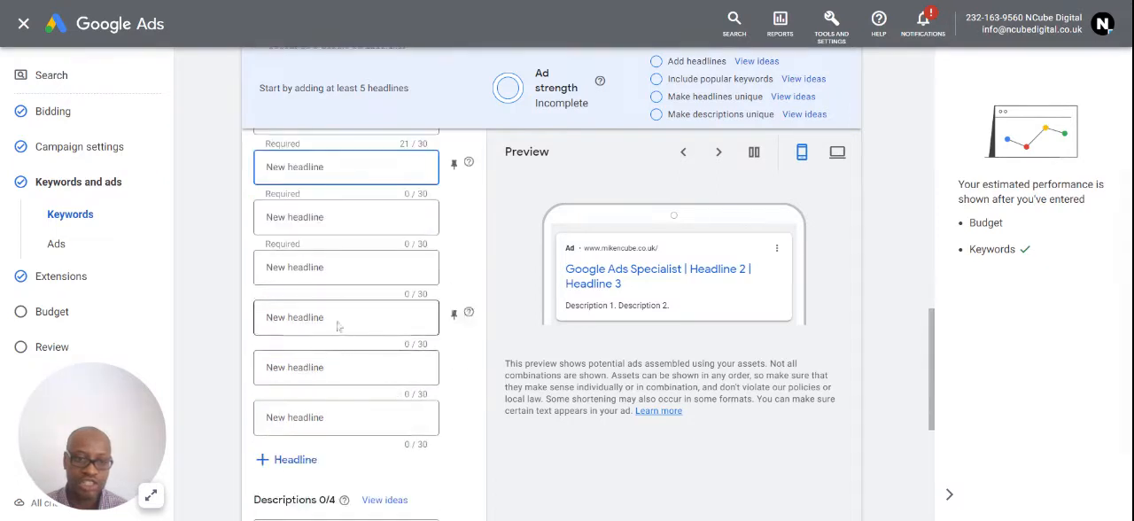
scroll(305, 257, down, 2)
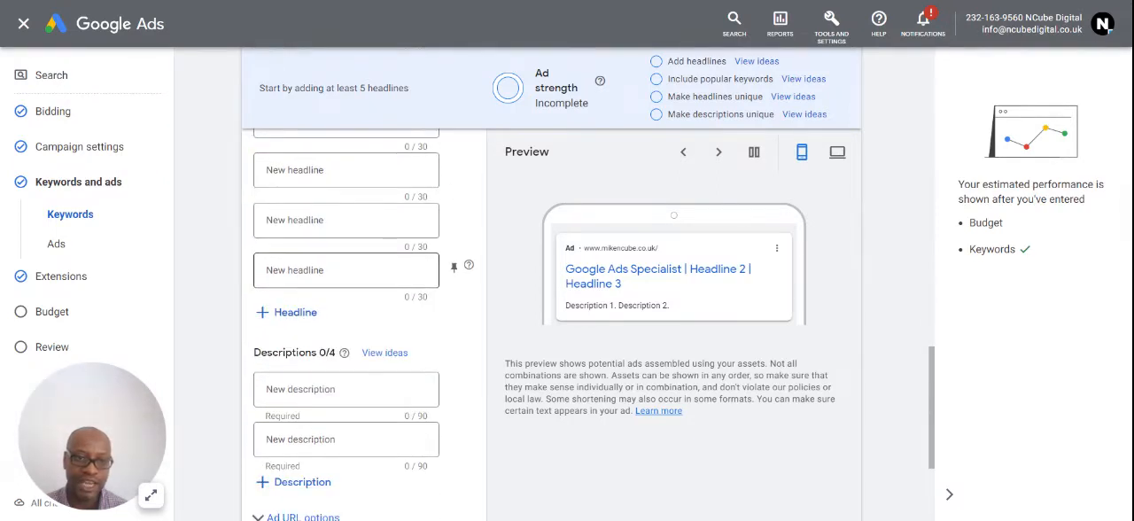
scroll(319, 297, up, 2)
scroll(328, 299, up, 1)
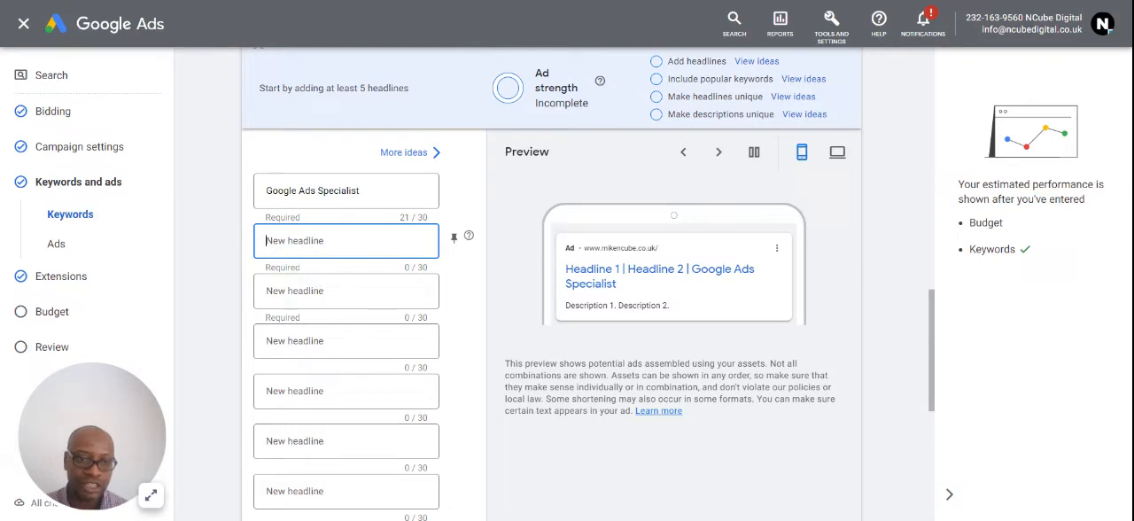
- Enter "Free Account Review" as the second headline
click(304, 340)
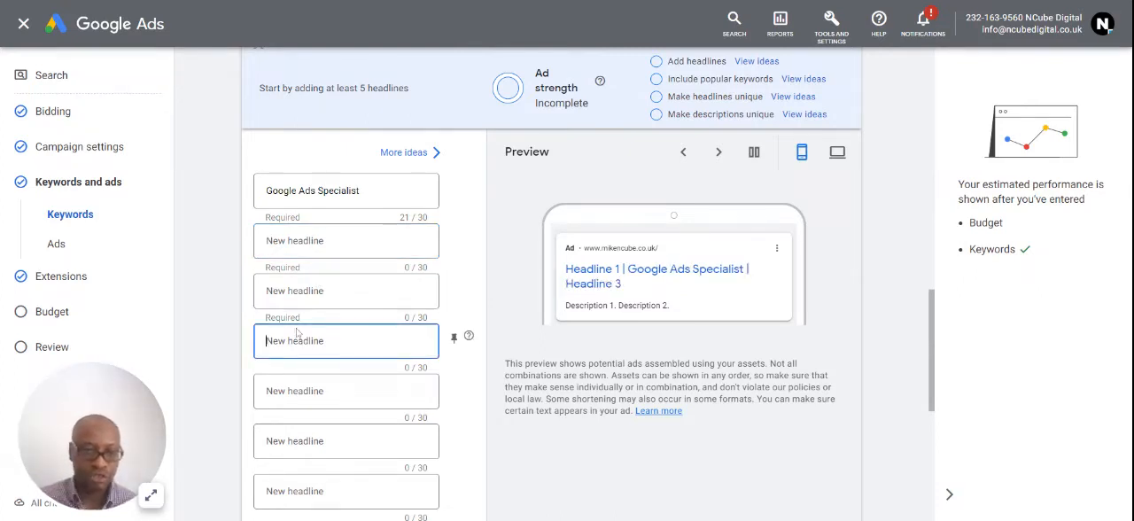
click(307, 249)
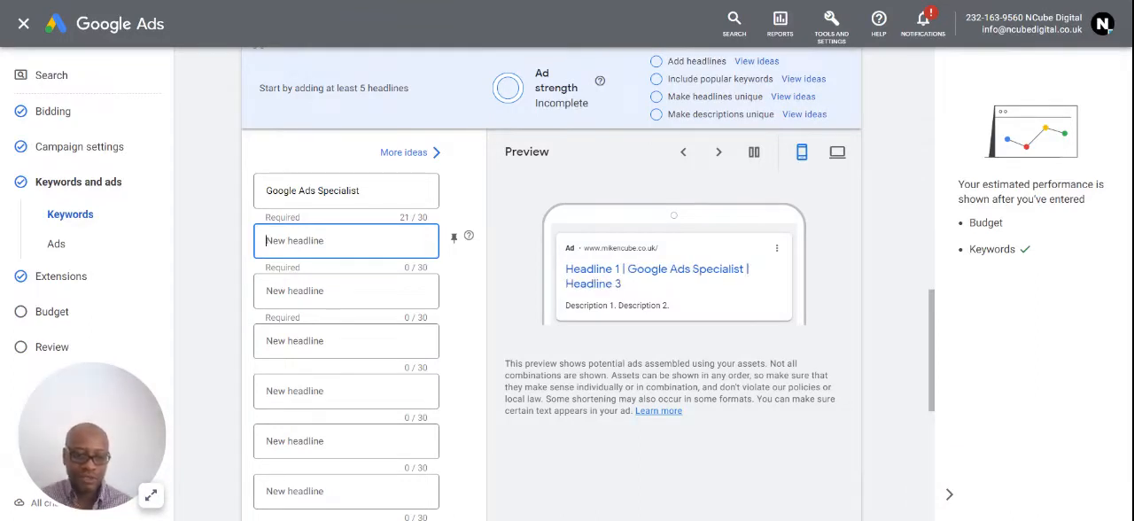
text(Free)
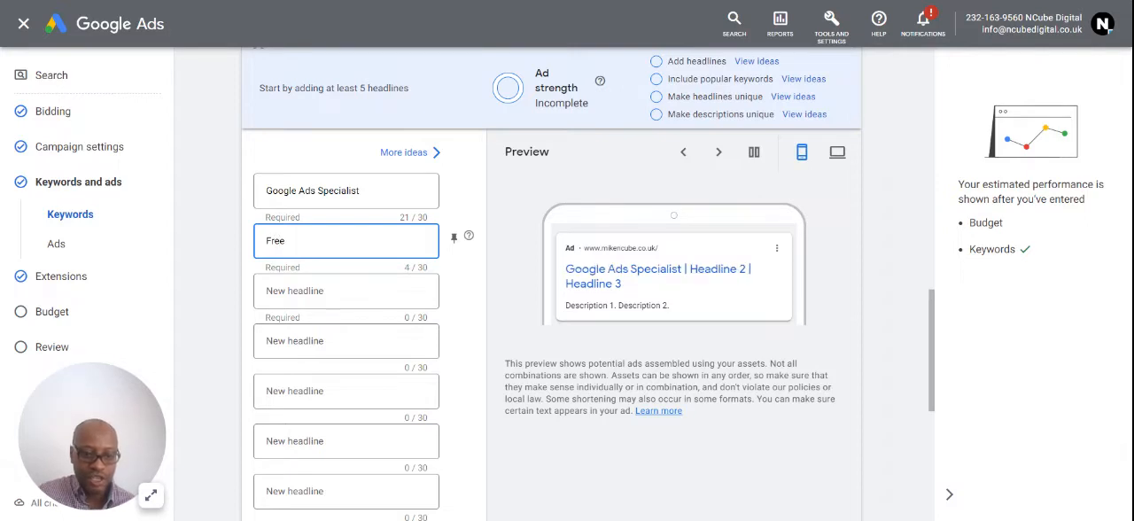
text( Account Review)
key(Tab)
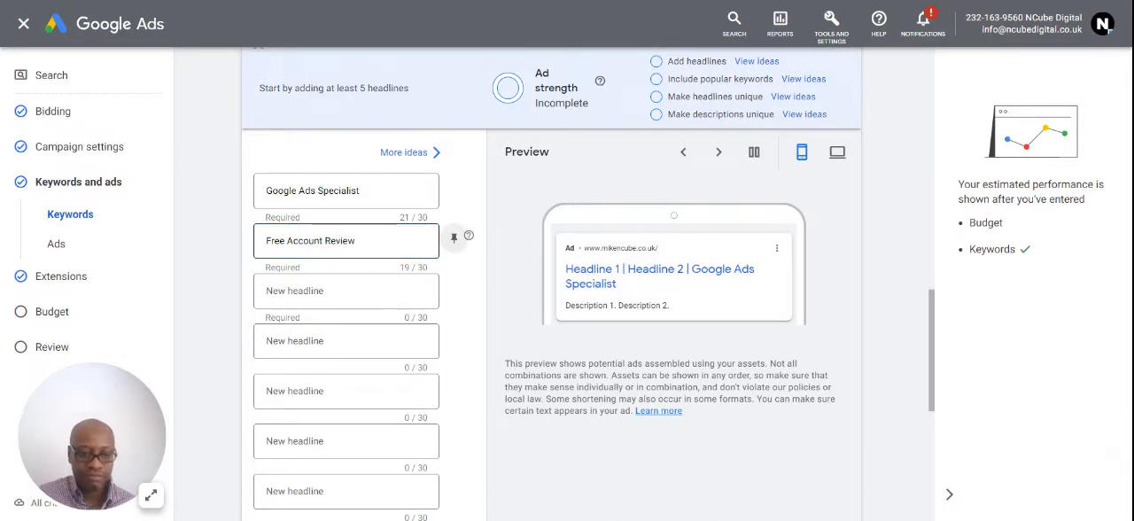
- Enter "Book Now Online" as the third headline
click(297, 303)
text(Bo)
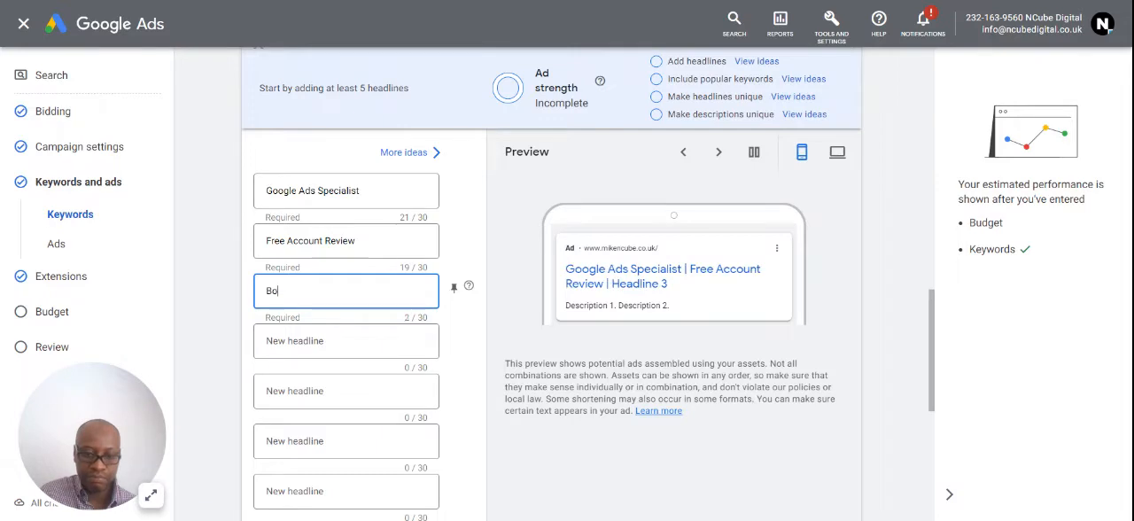
text(ok Now)
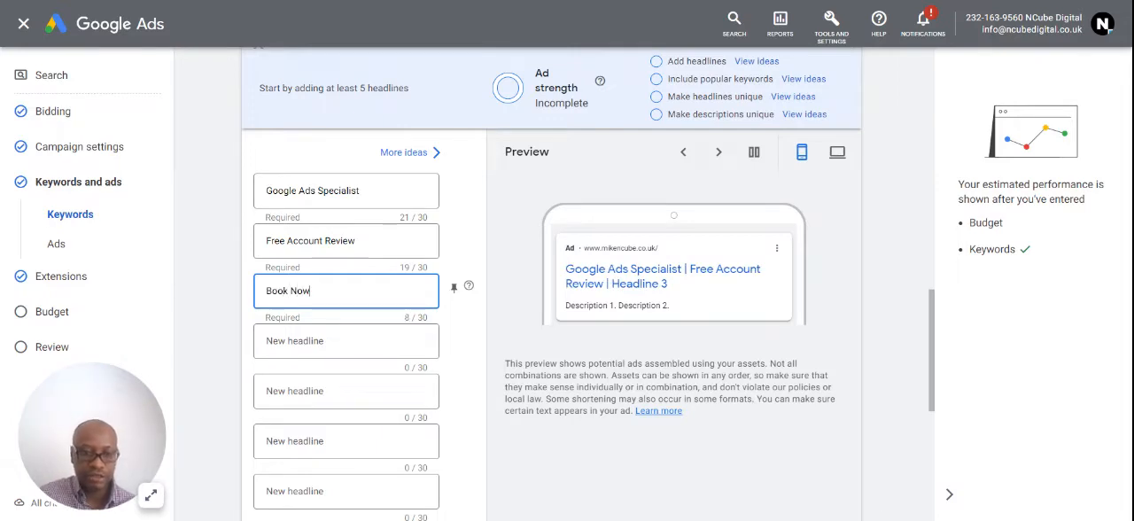
text( Online)
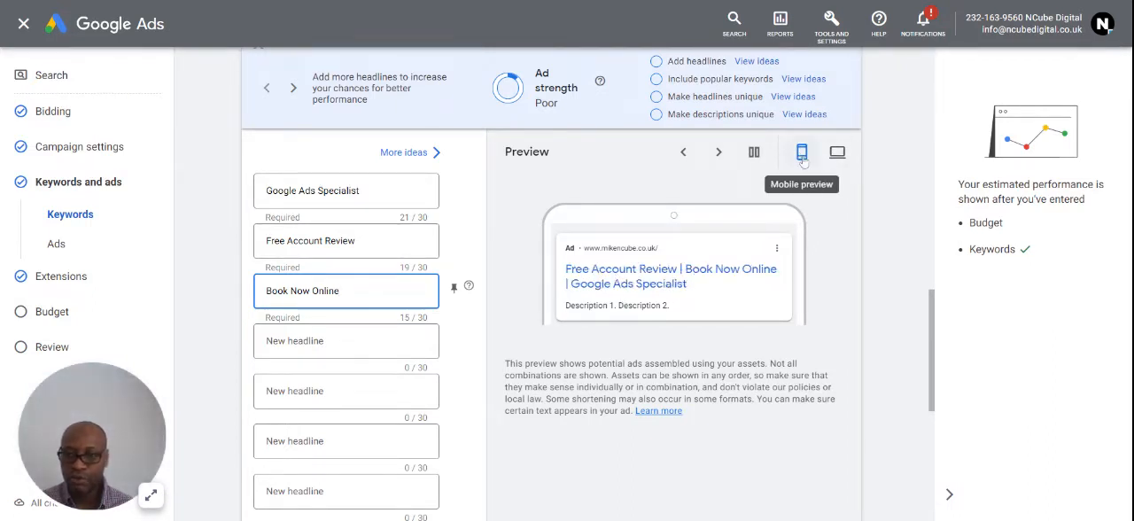
- Compare the ad's desktop and mobile previews and look over the remaining headline and description fields
click(840, 160)
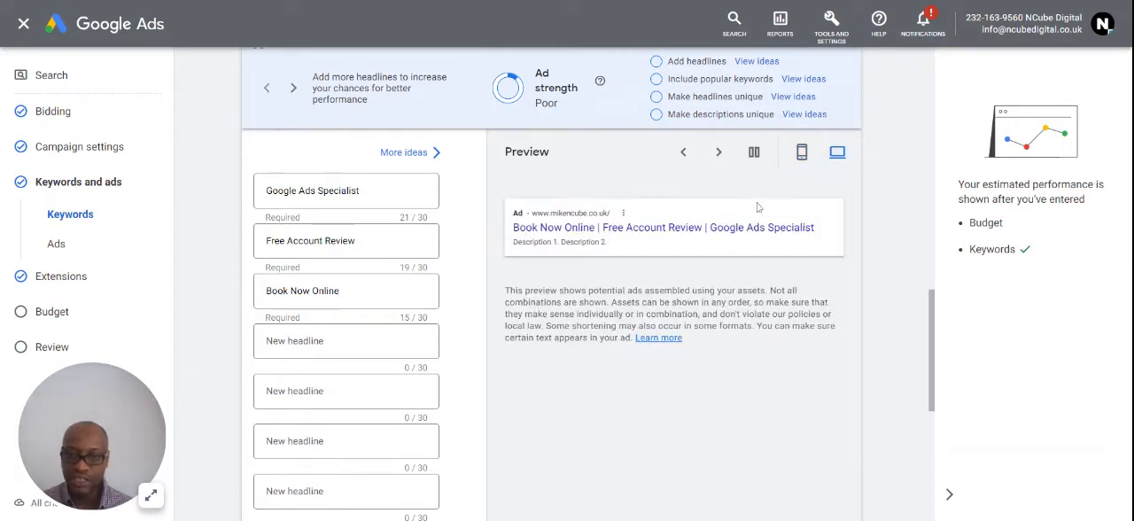
click(804, 161)
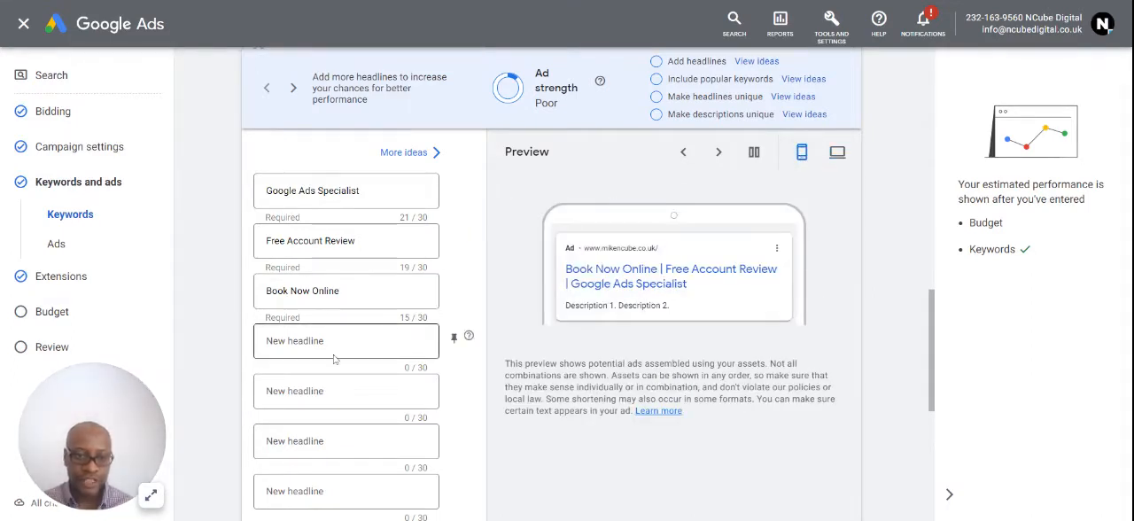
scroll(405, 362, down, 5)
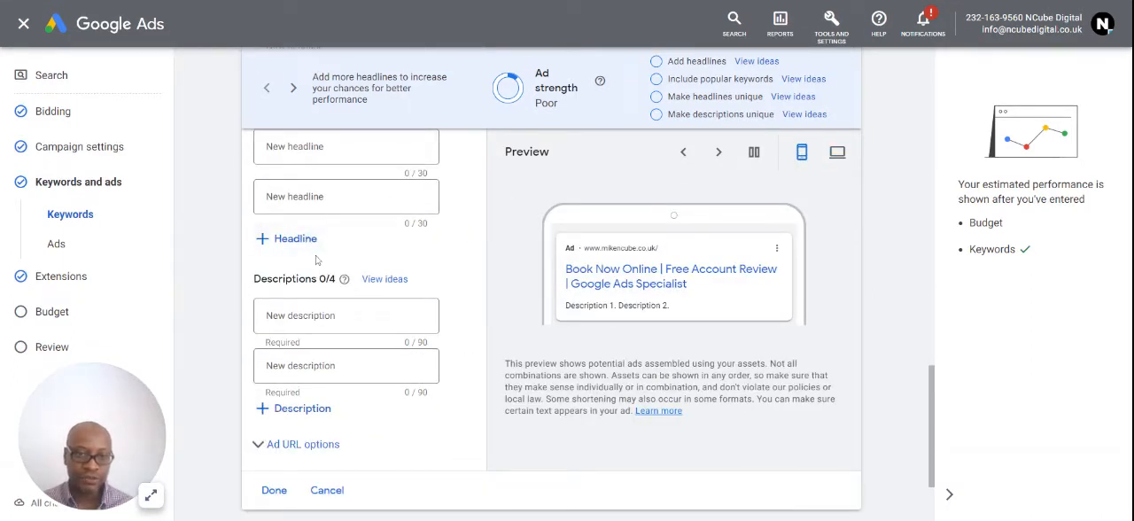
scroll(324, 266, up, 4)
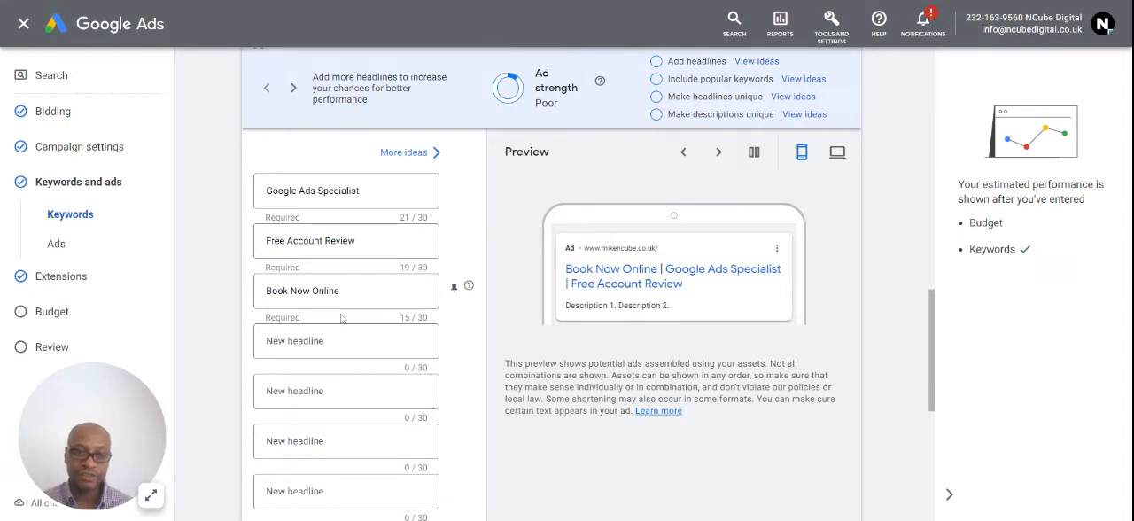
scroll(359, 342, up, 1)
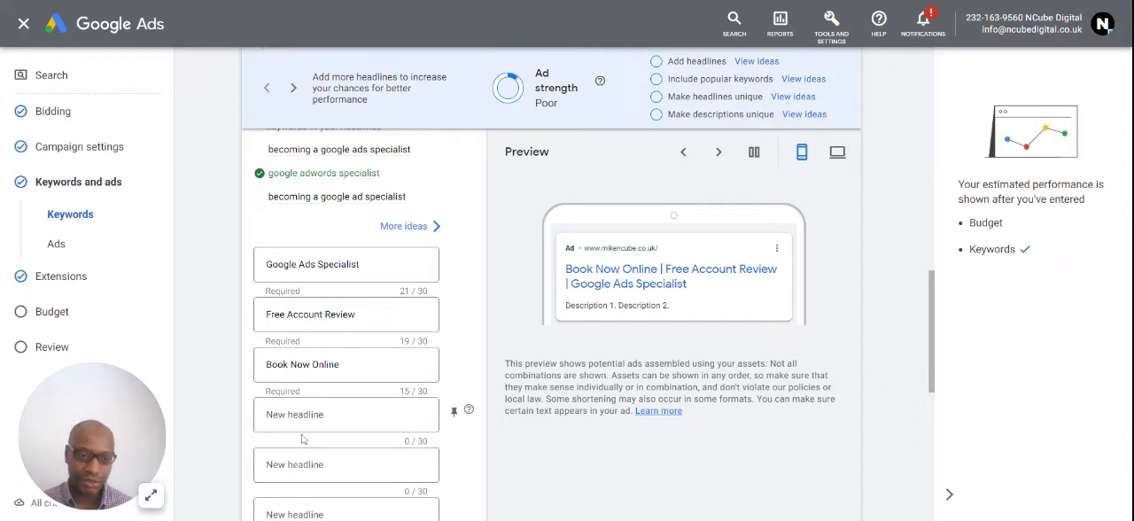
- Enter "Find out how a Google Ads specialist can help your business" as the first description
scroll(309, 443, down, 1)
scroll(329, 378, down, 5)
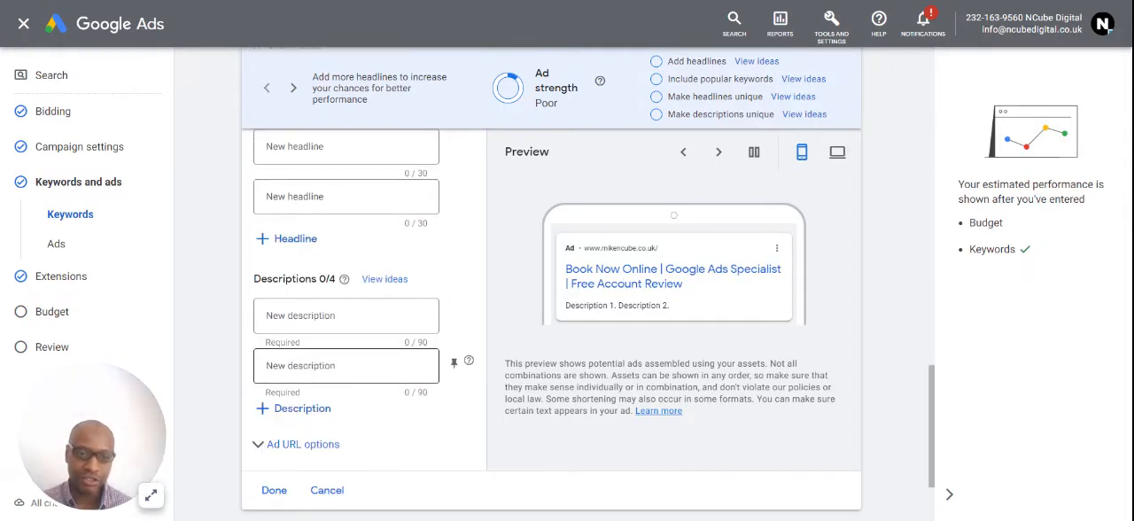
scroll(328, 379, up, 2)
click(319, 341)
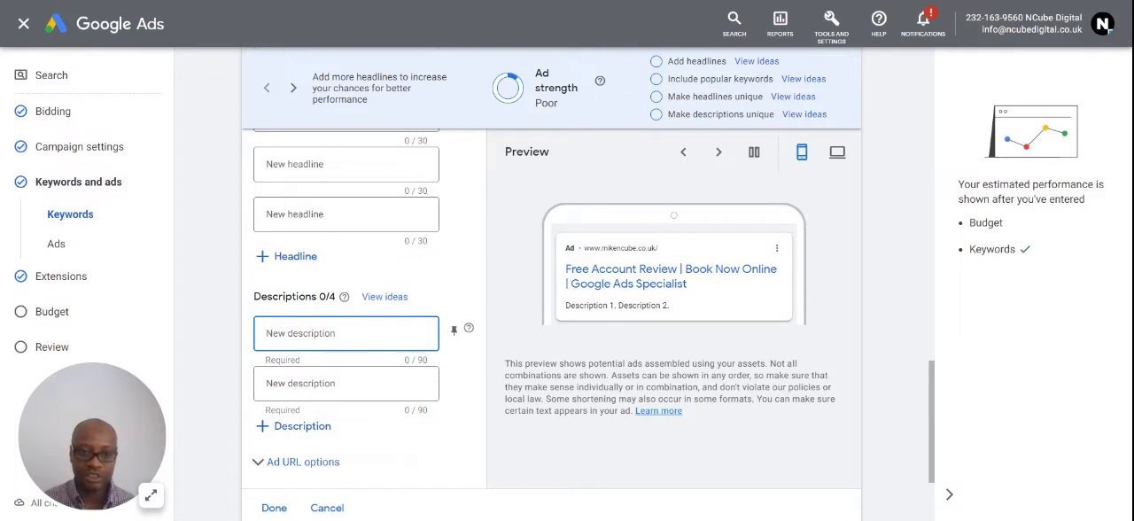
text(Find)
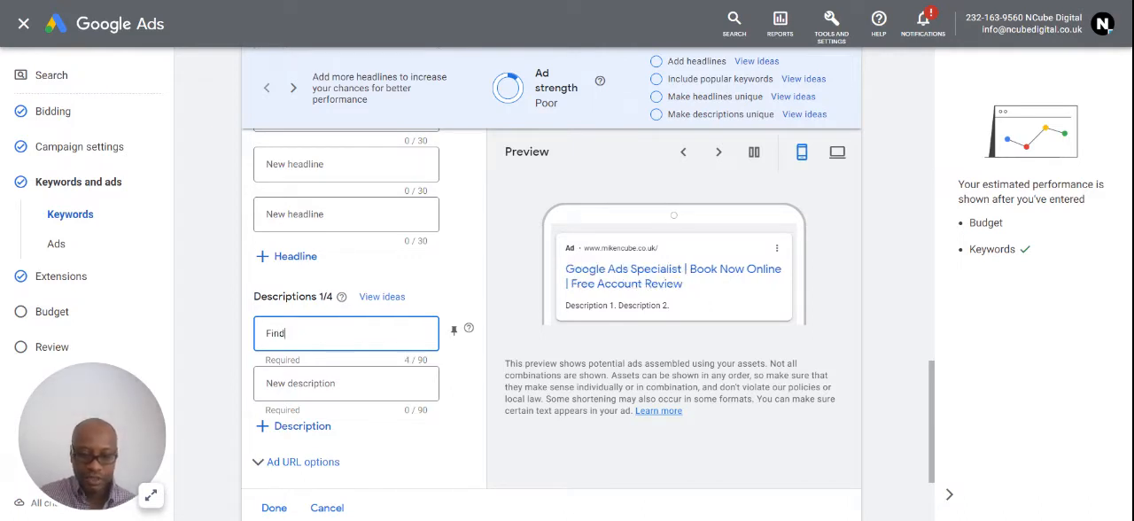
text( out how a Google Ads specialist can help your business)
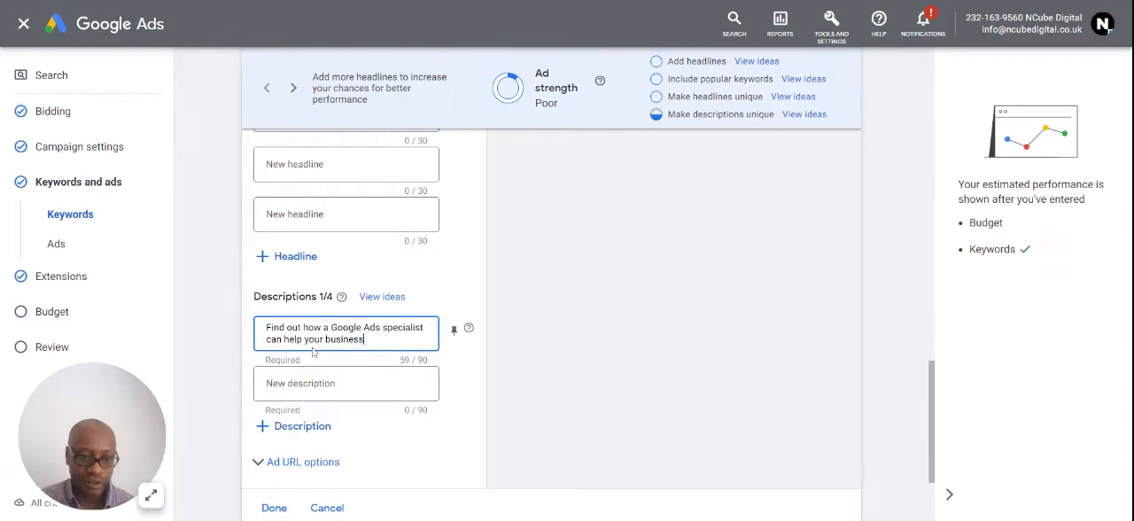
- Check how the first description appears with the headlines in the ad's desktop and mobile previews
click(315, 379)
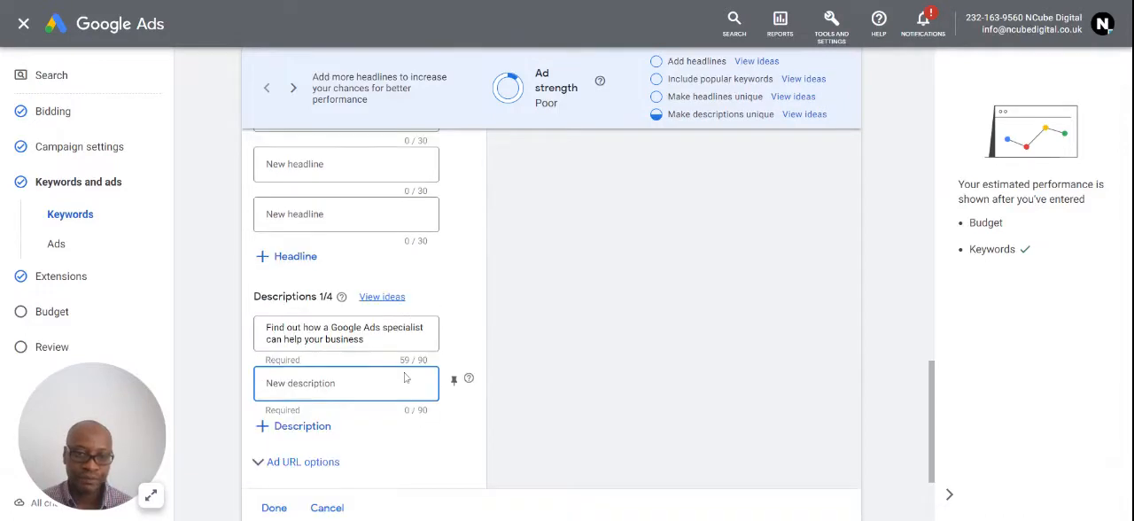
scroll(406, 381, up, 5)
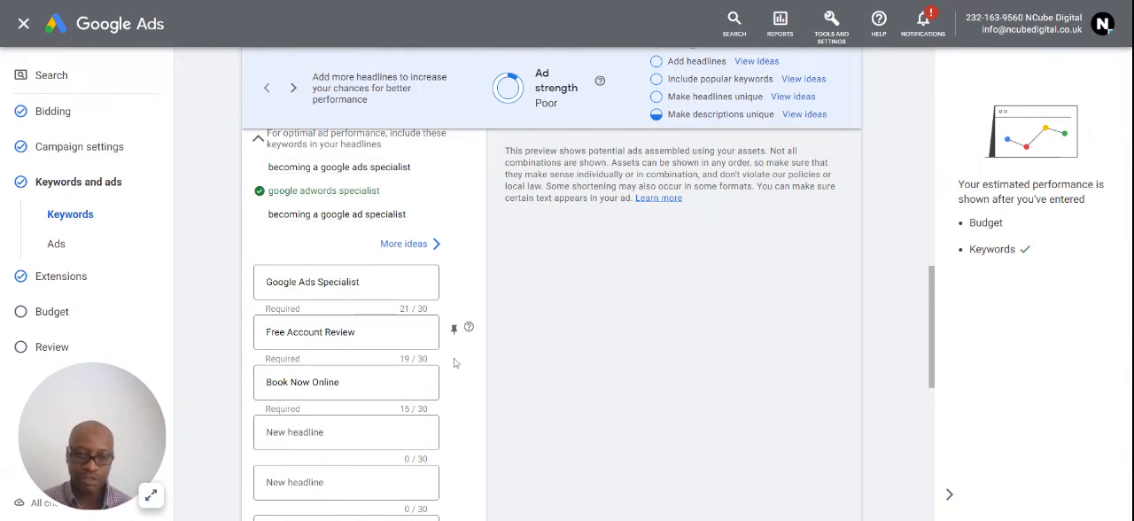
scroll(463, 361, up, 2)
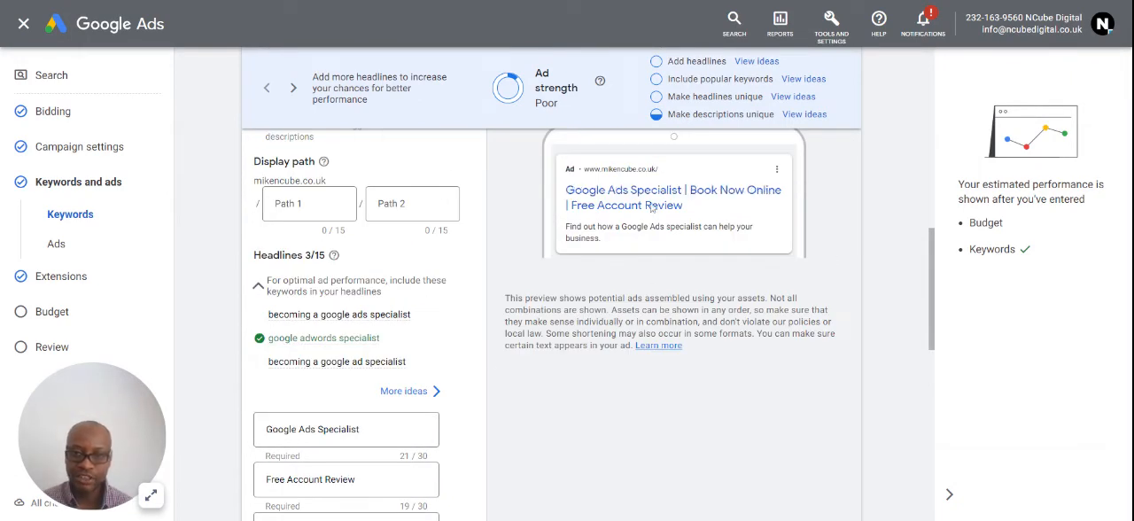
scroll(381, 434, down, 1)
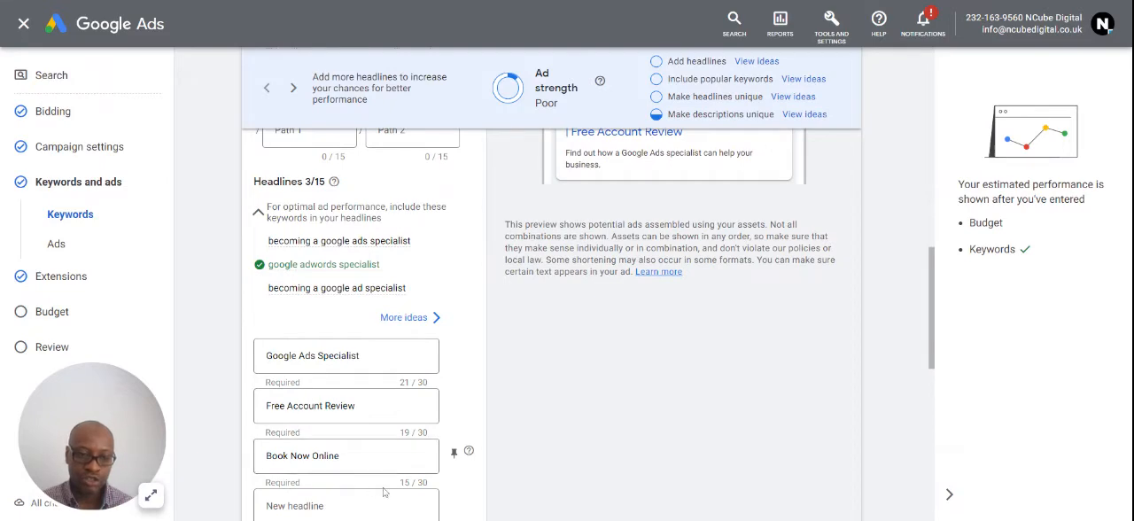
scroll(762, 292, up, 4)
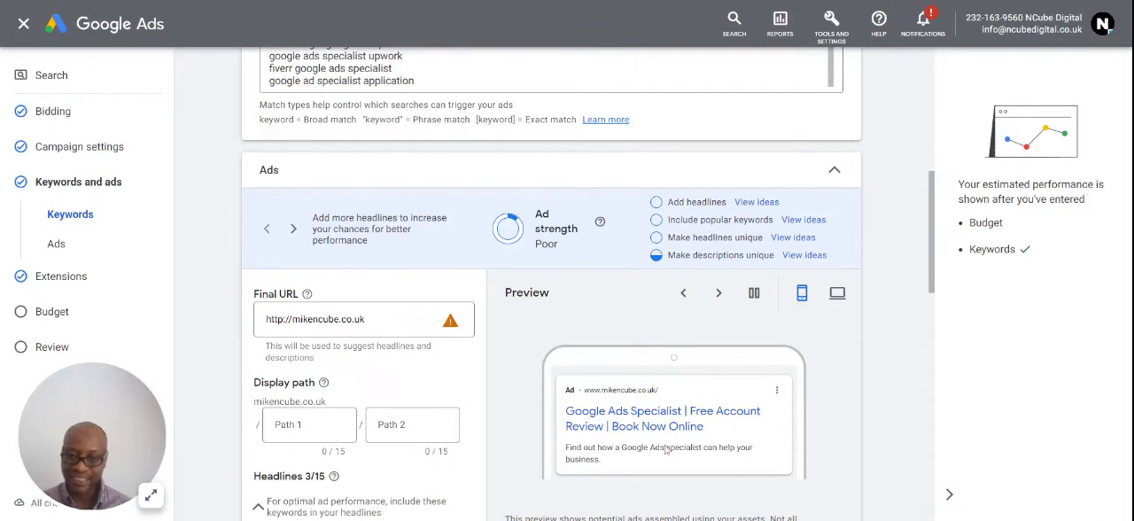
click(837, 293)
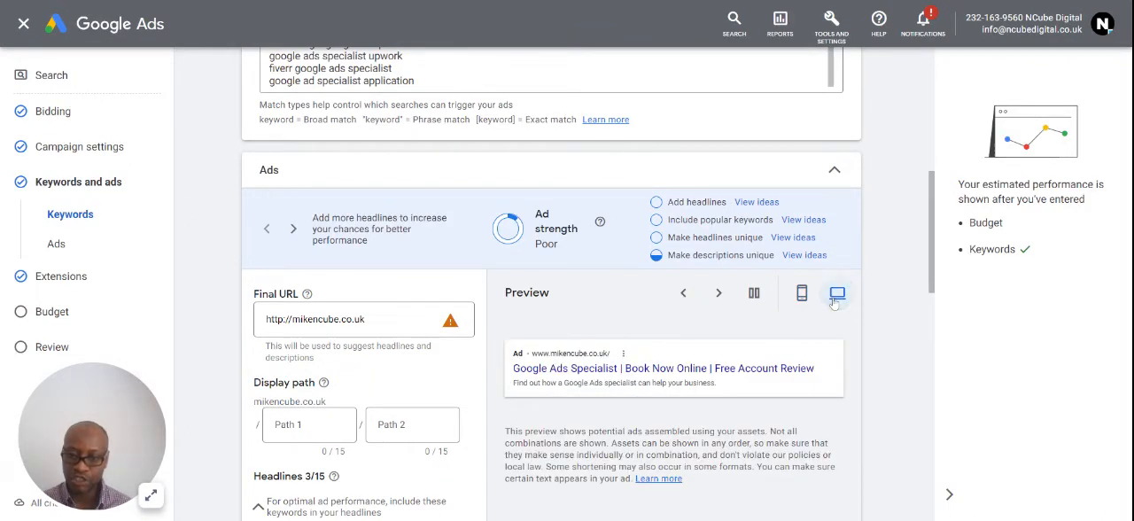
click(801, 293)
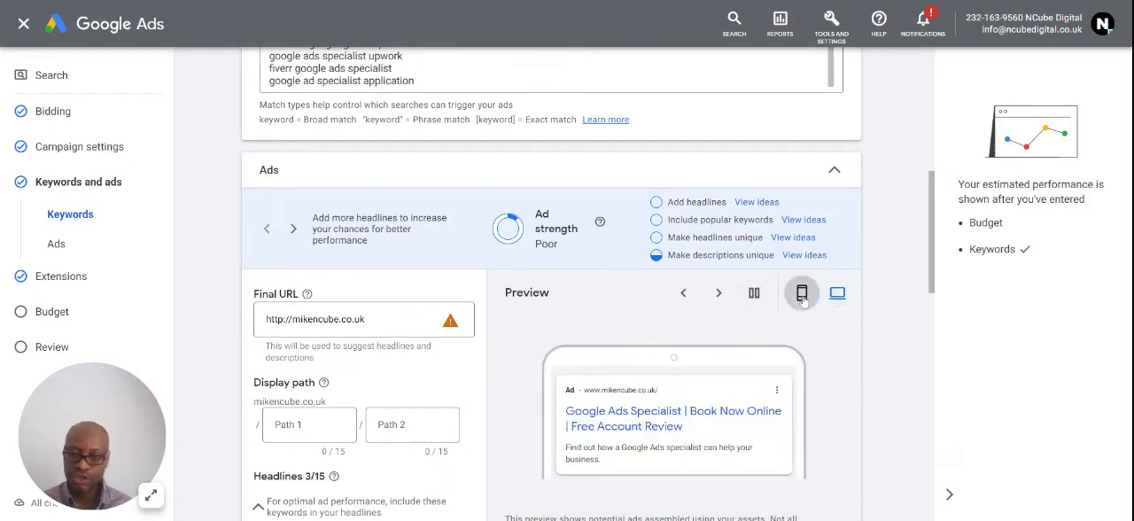
- Enter the specialist's full name as the fourth headline
scroll(410, 451, down, 2)
scroll(410, 451, down, 5)
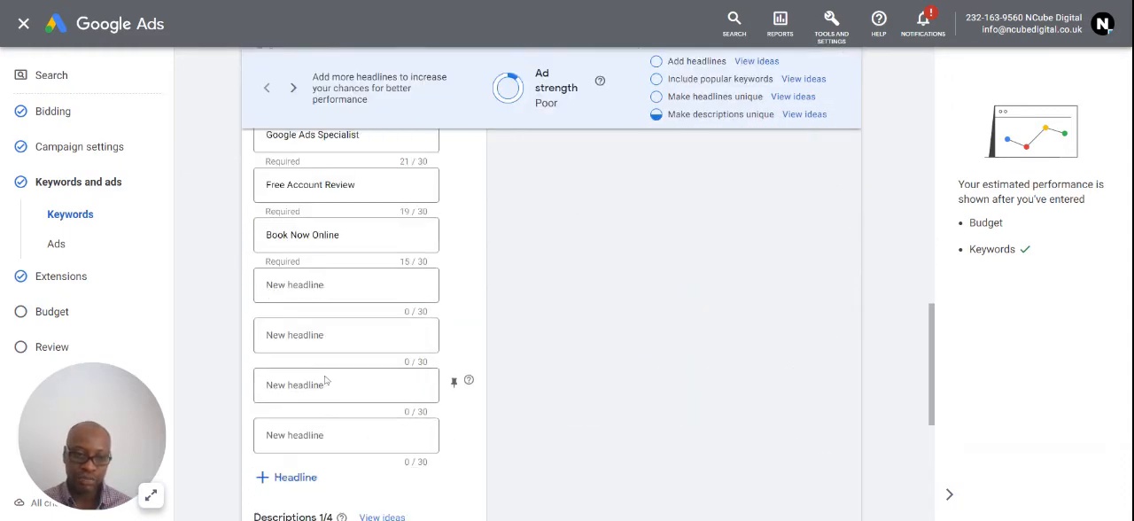
click(345, 285)
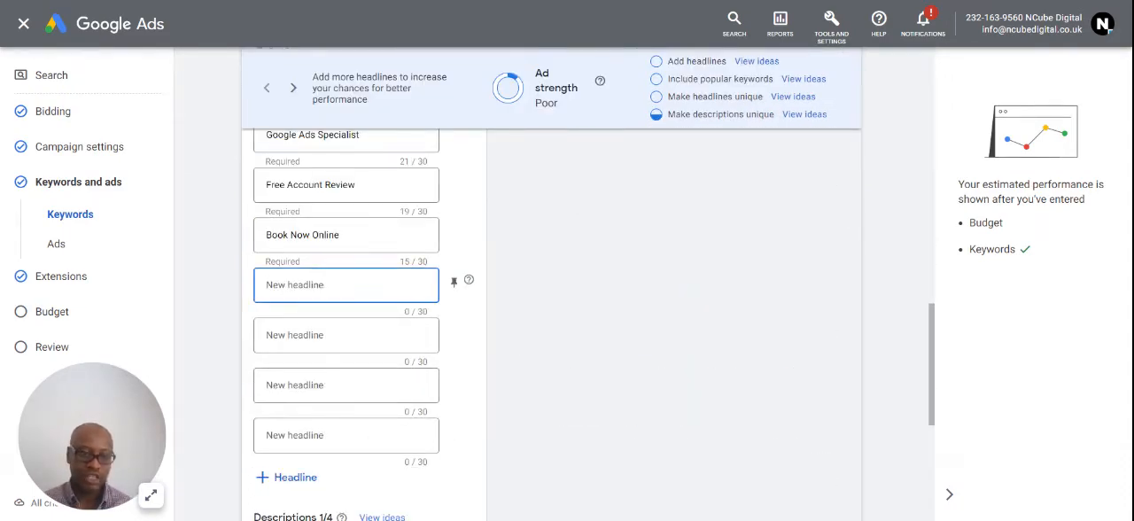
text(Mike Ncube)
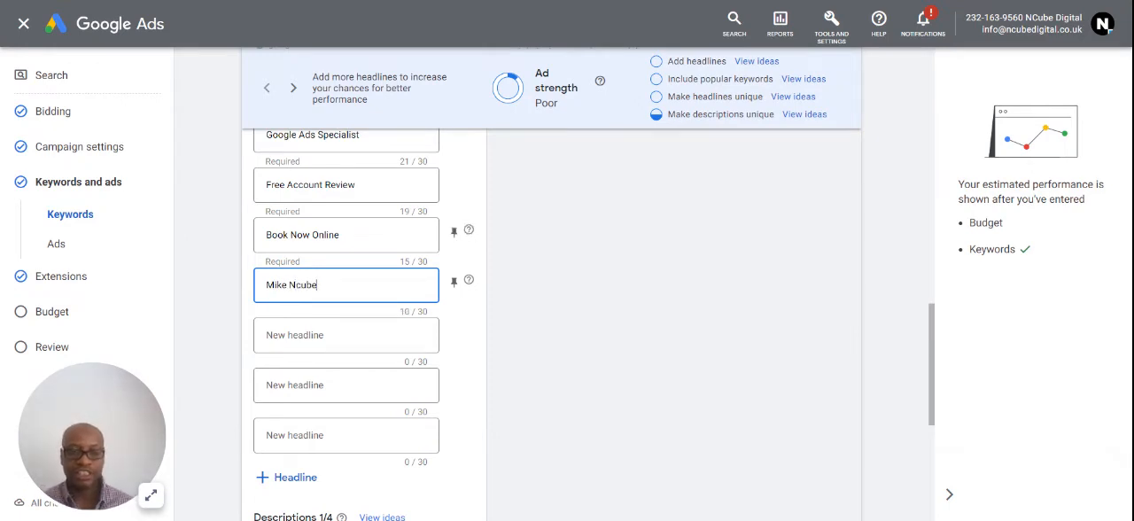
- Enter "Helping Clients In All Industries Setup Effective Ads" as the second description
scroll(368, 328, down, 3)
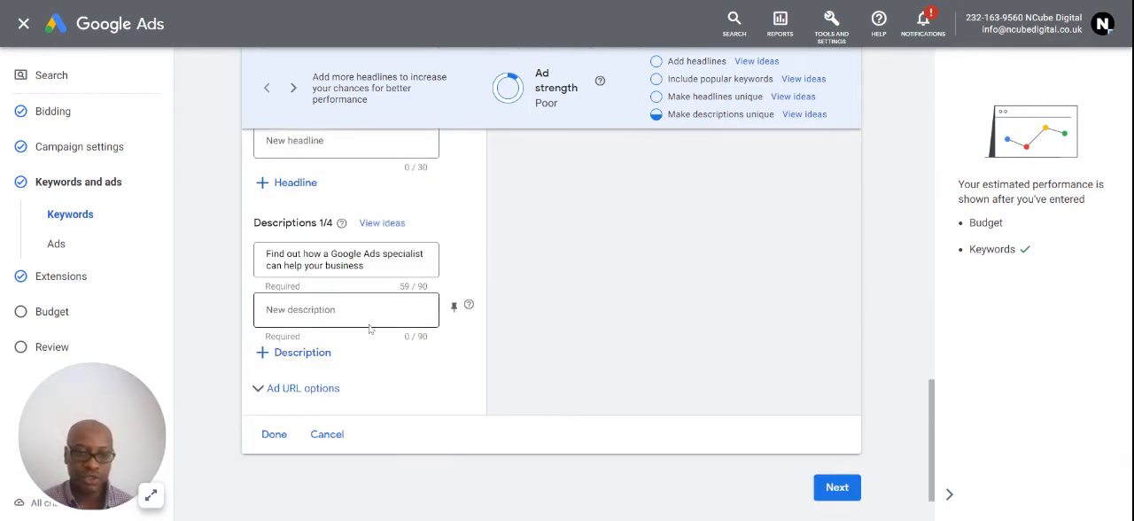
click(326, 322)
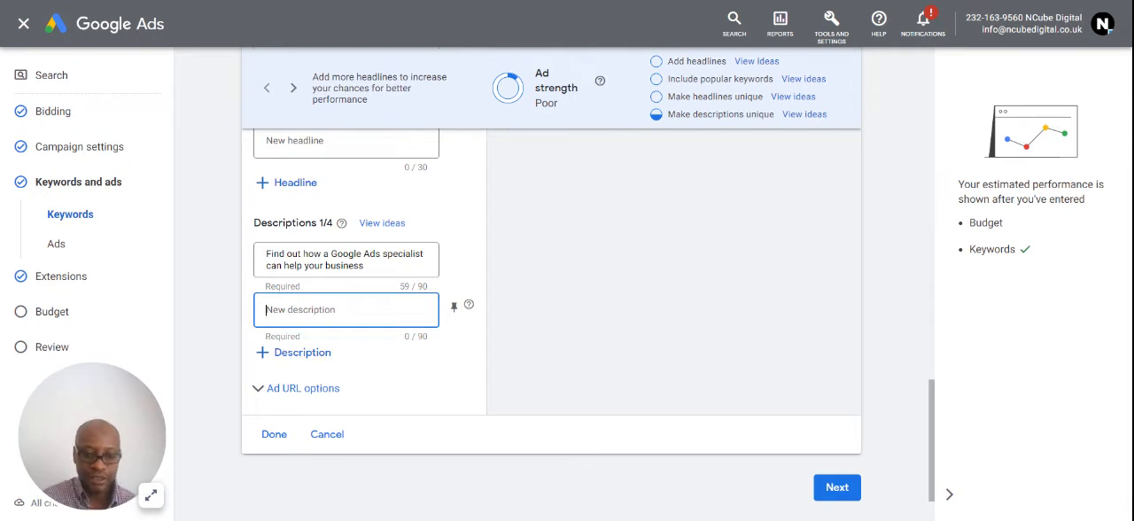
text(Helping)
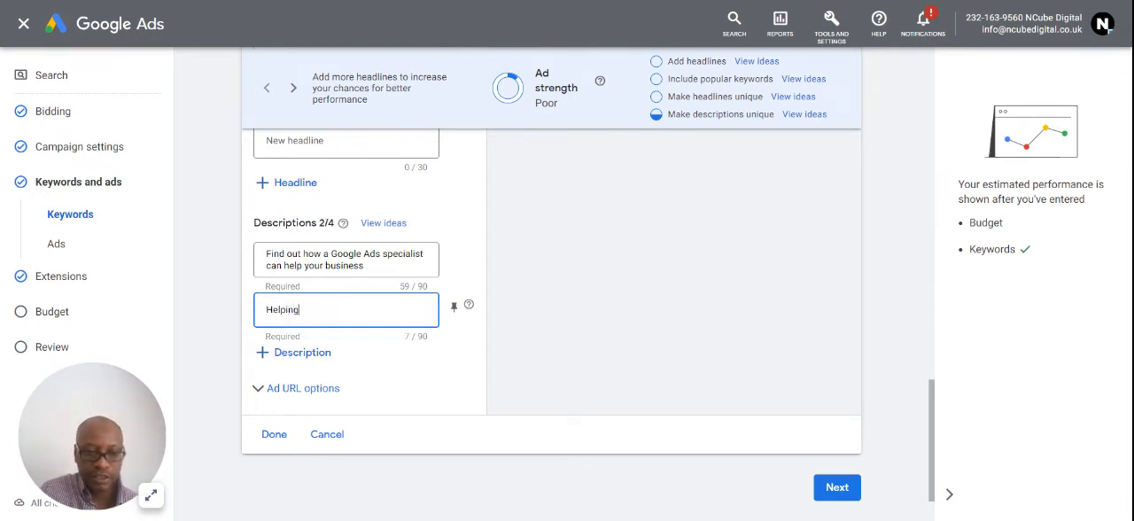
text( Clien)
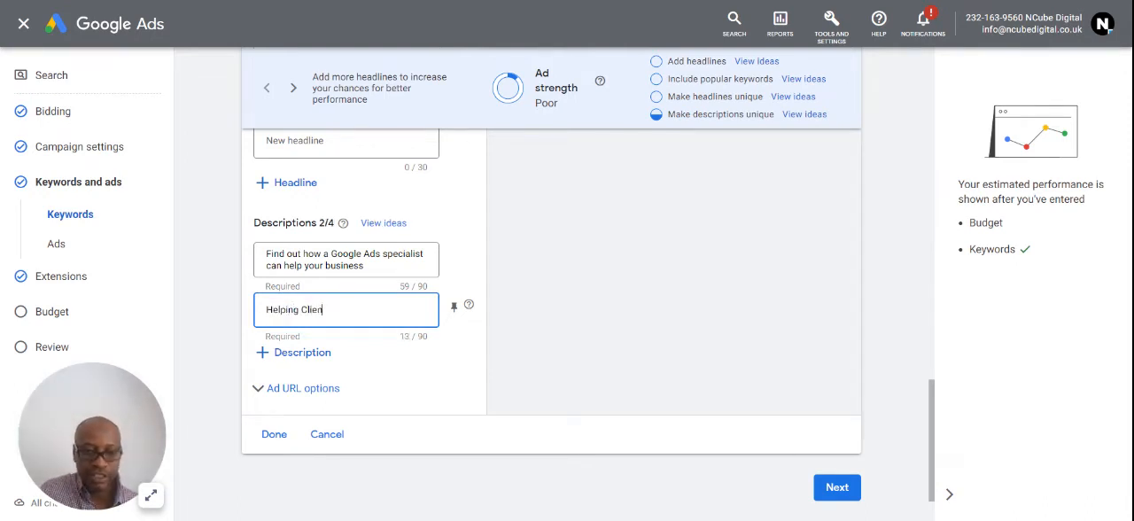
text(ts In)
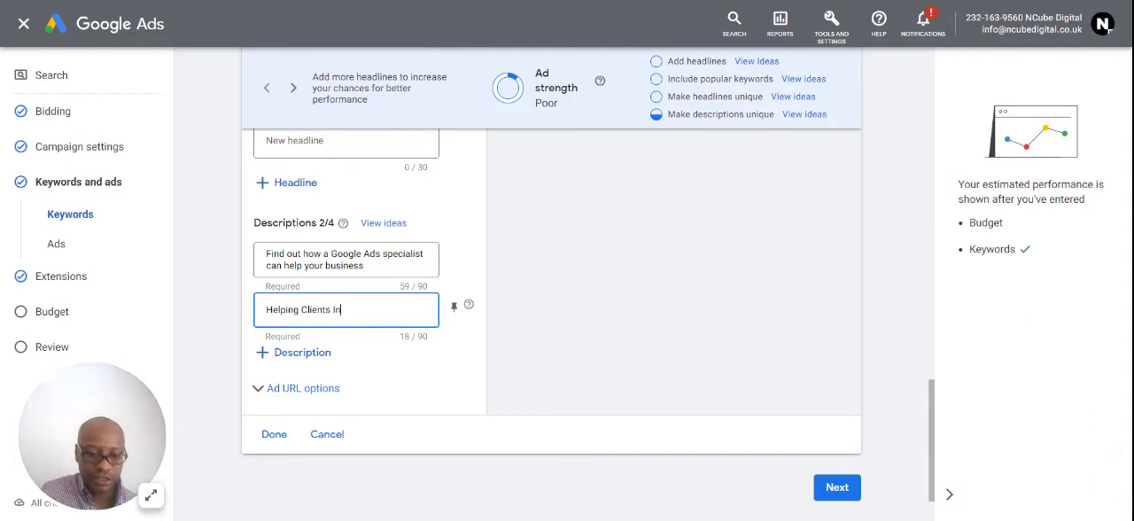
text( All In)
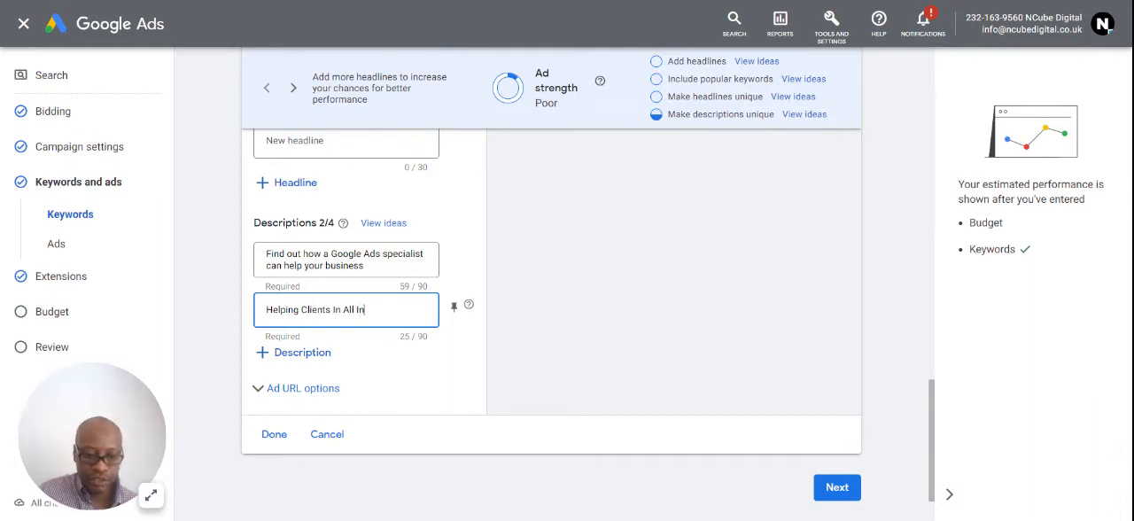
text(dustries Setup)
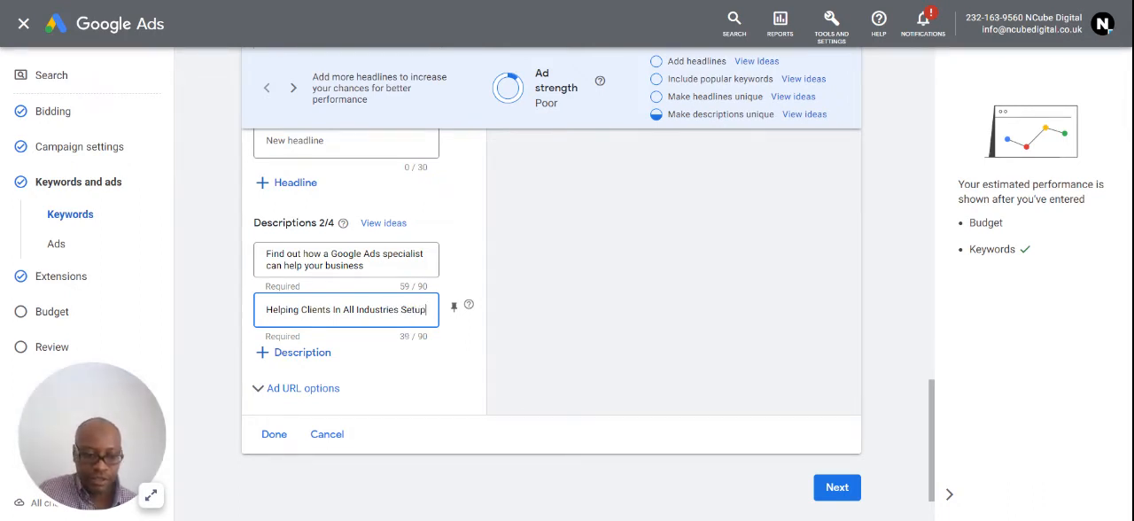
text( Effec)
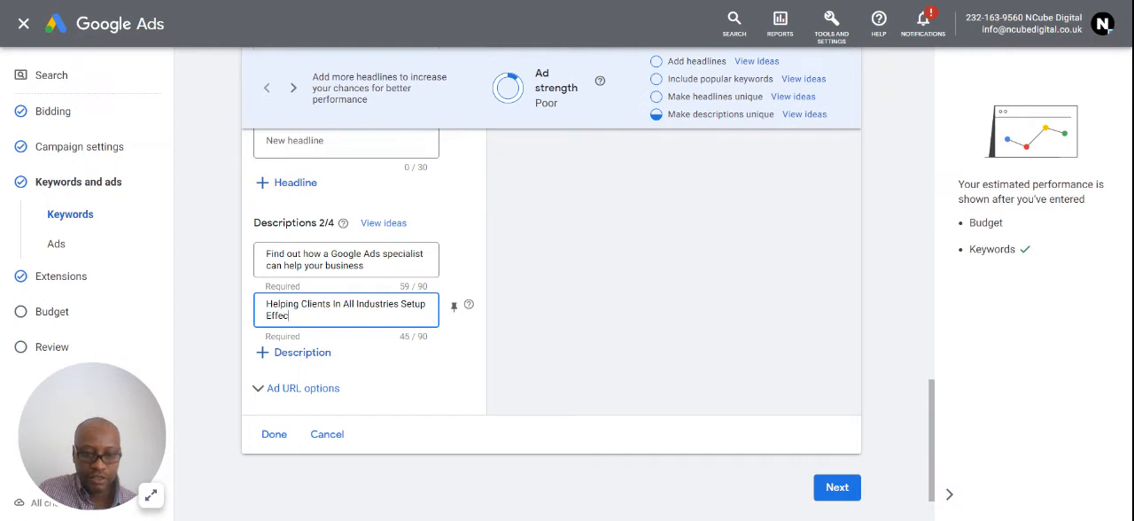
text(tive Ads)
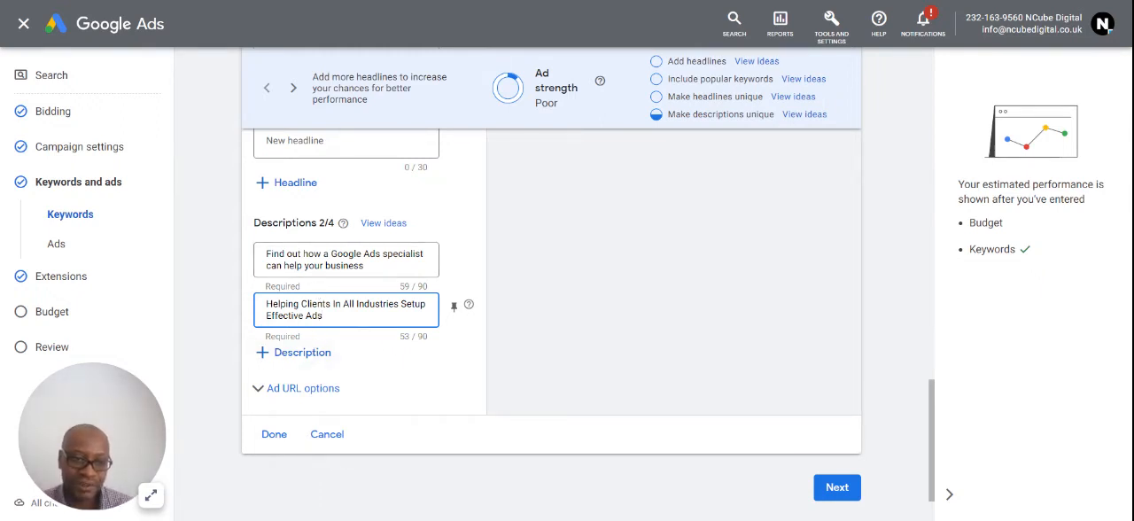
- Add two empty description fields to the ad and check the mobile preview with both descriptions
click(265, 354)
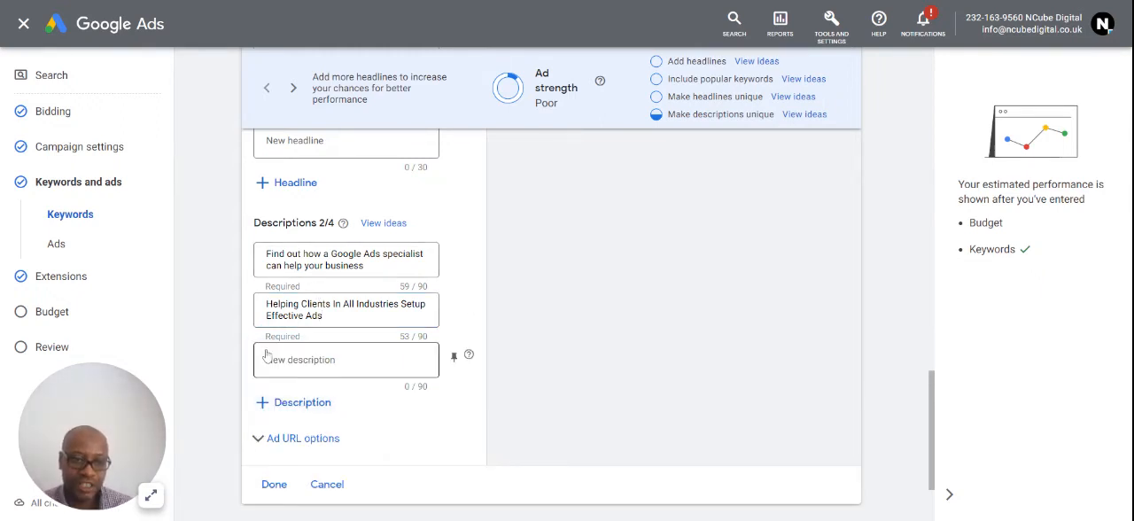
click(264, 402)
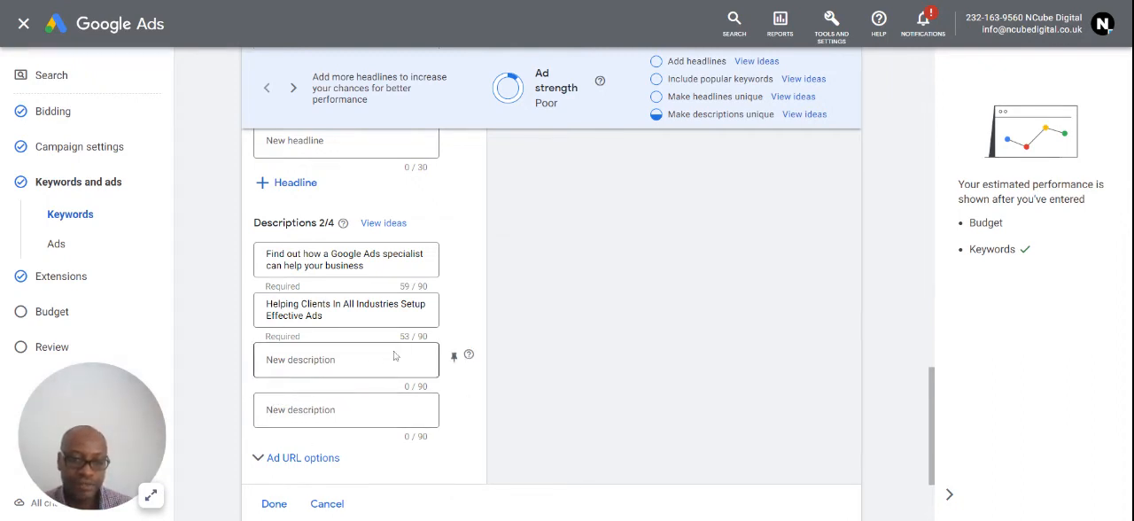
scroll(394, 347, up, 3)
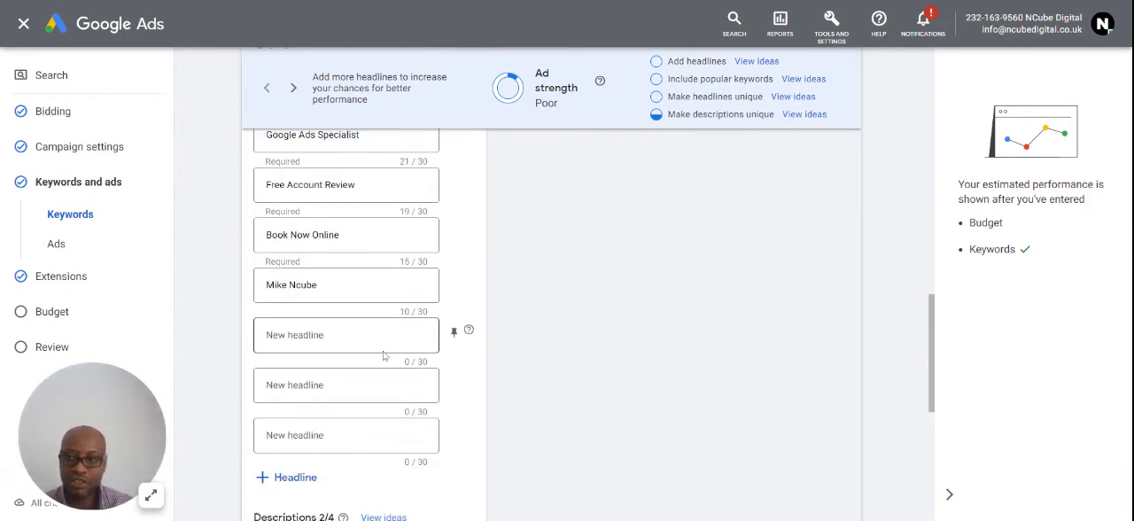
scroll(381, 350, up, 1)
scroll(377, 344, up, 1)
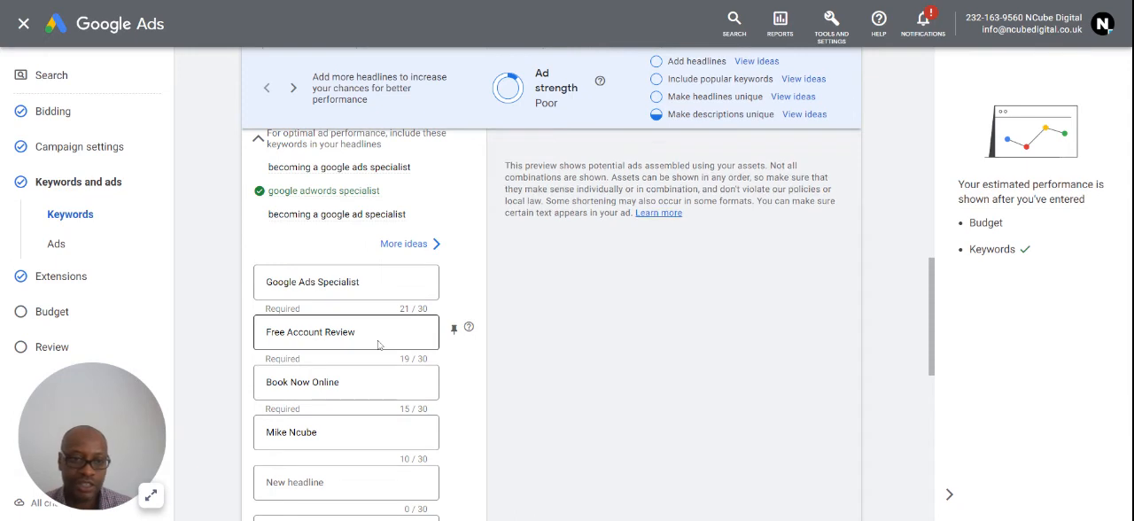
scroll(412, 296, up, 2)
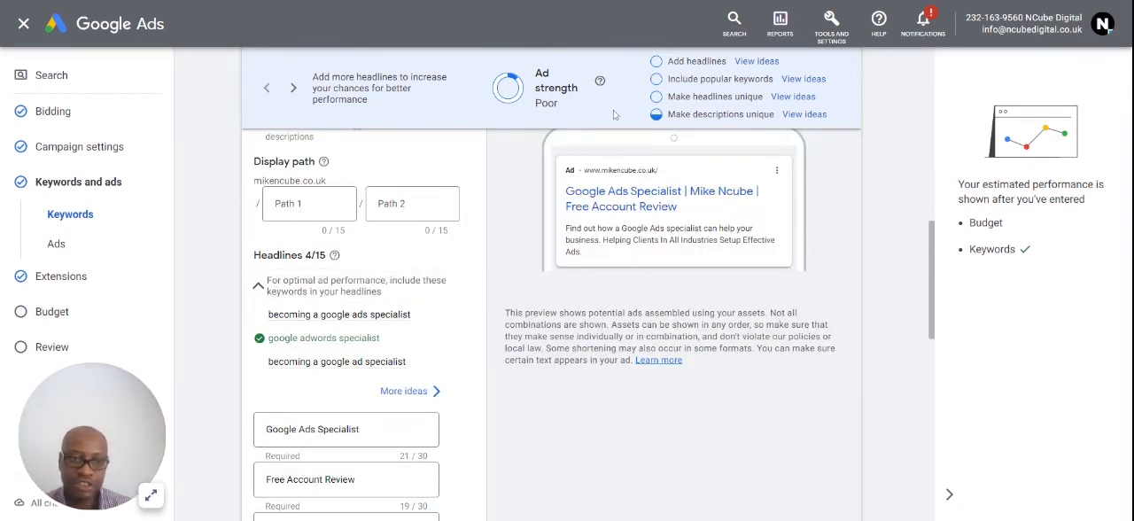
scroll(332, 296, up, 1)
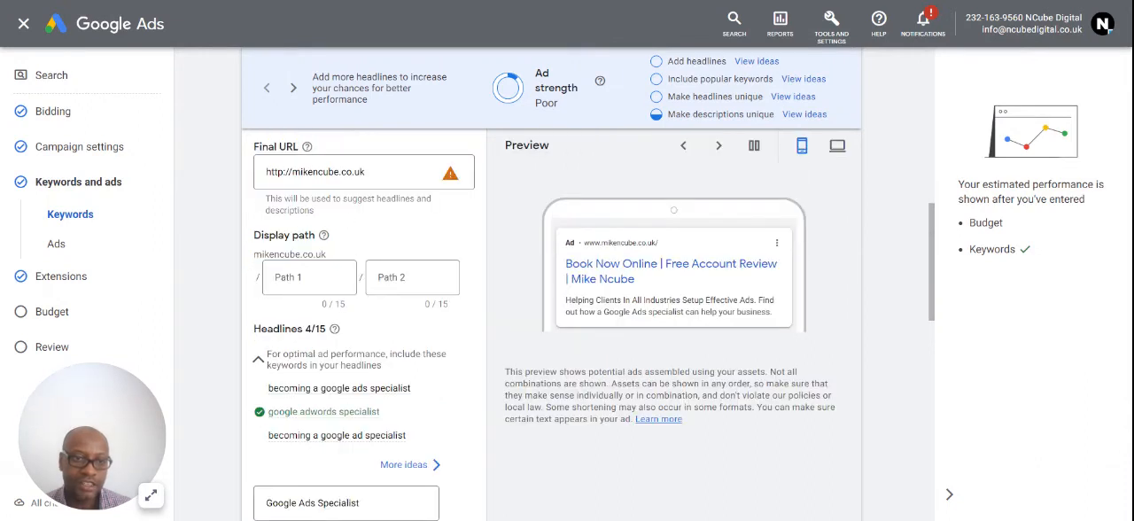
- Set the ad's display path to "Google-Ads" for the first part and "Specialist" for the second
click(269, 282)
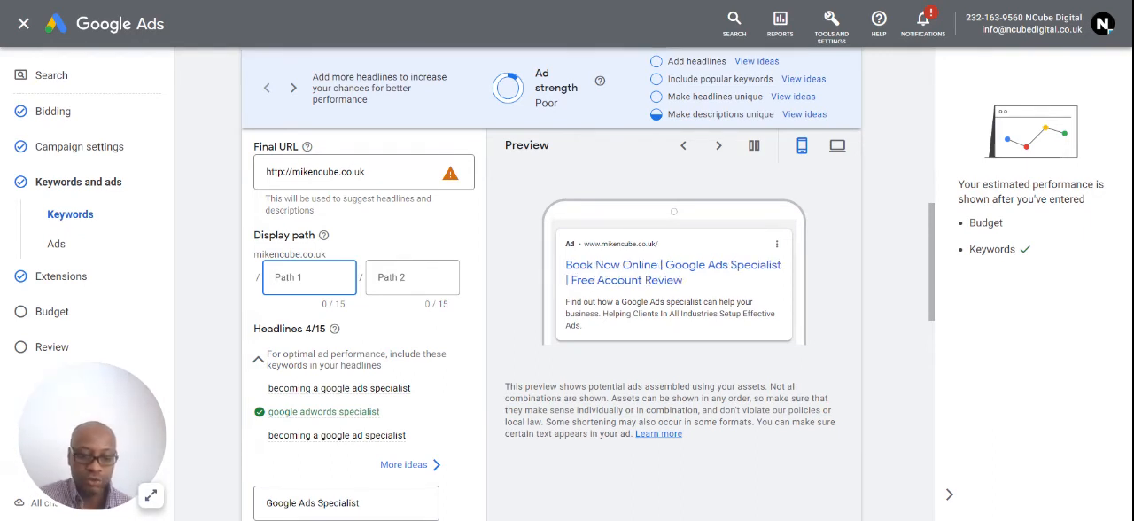
text(Google)
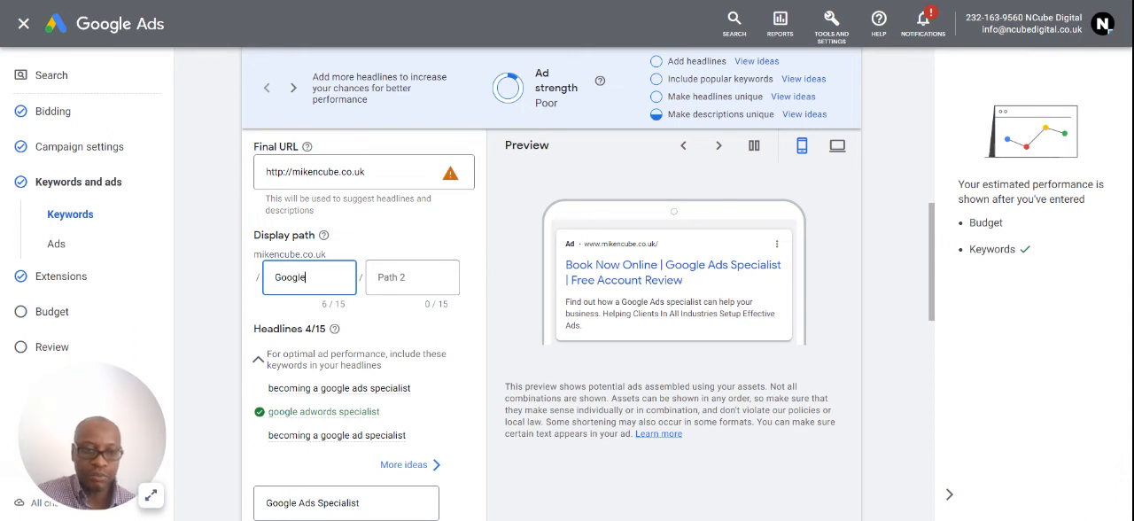
text(-Ads)
key(Tab)
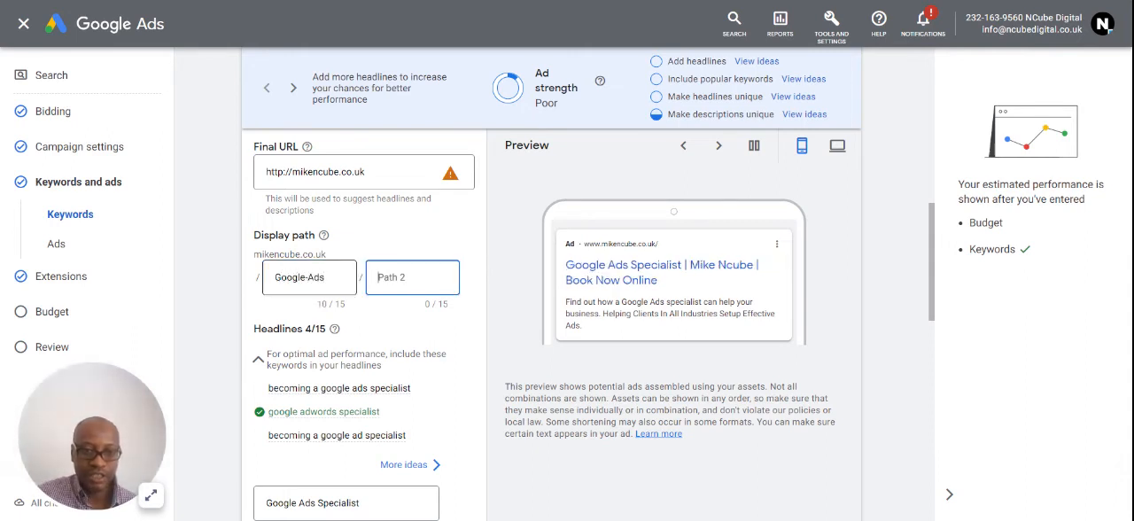
text(Specialist)
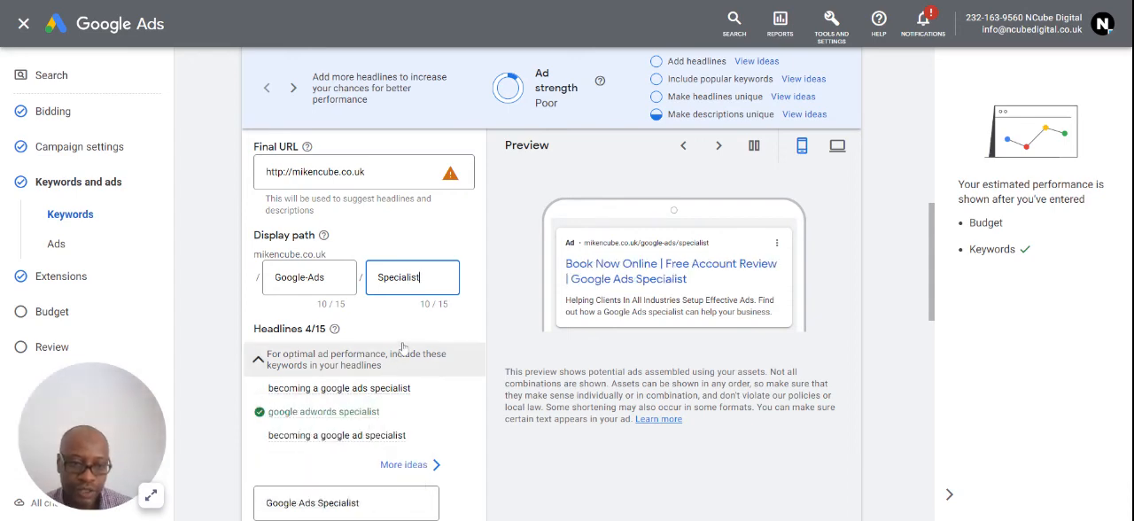
- Check the display path, headlines and descriptions in the ad's desktop preview
scroll(403, 354, down, 1)
scroll(493, 342, up, 2)
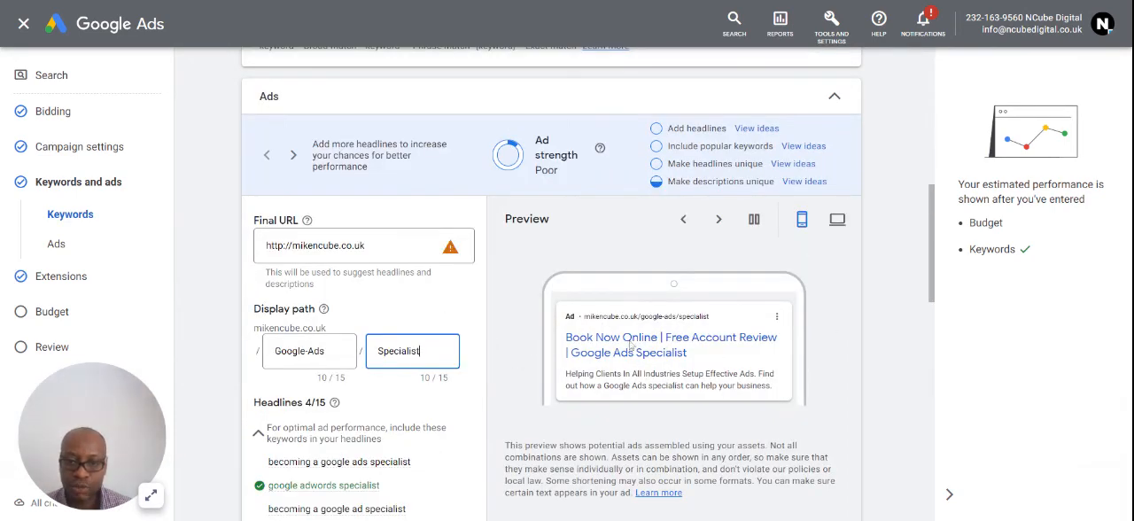
click(837, 219)
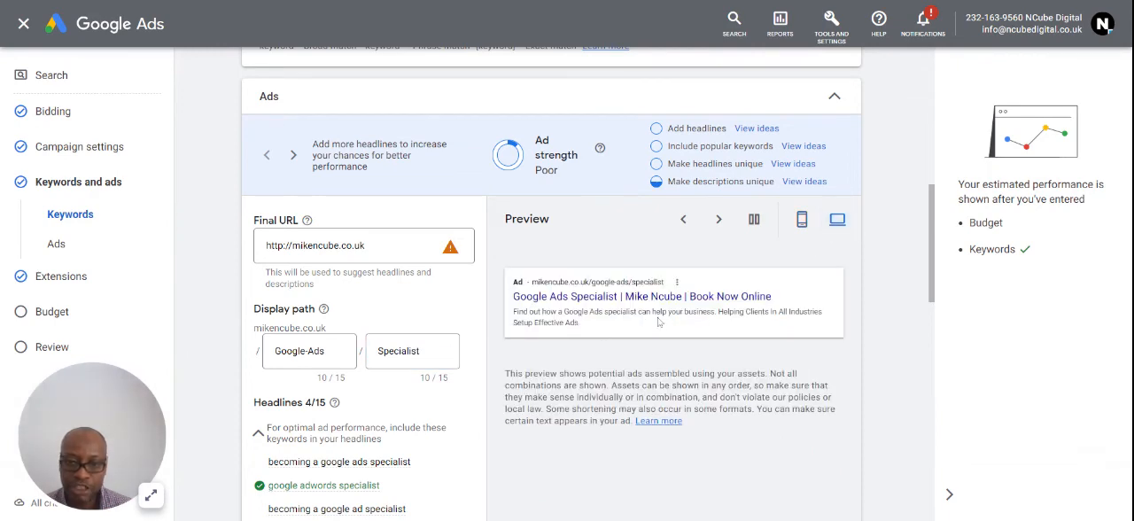
- Add five more empty headline fields below the ad's existing headlines
scroll(321, 379, down, 4)
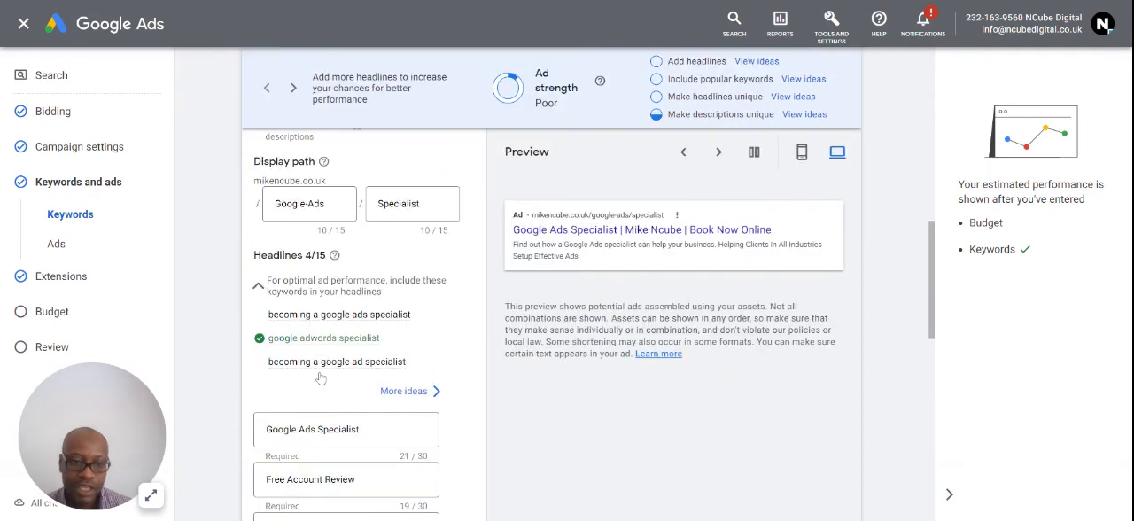
scroll(324, 377, down, 2)
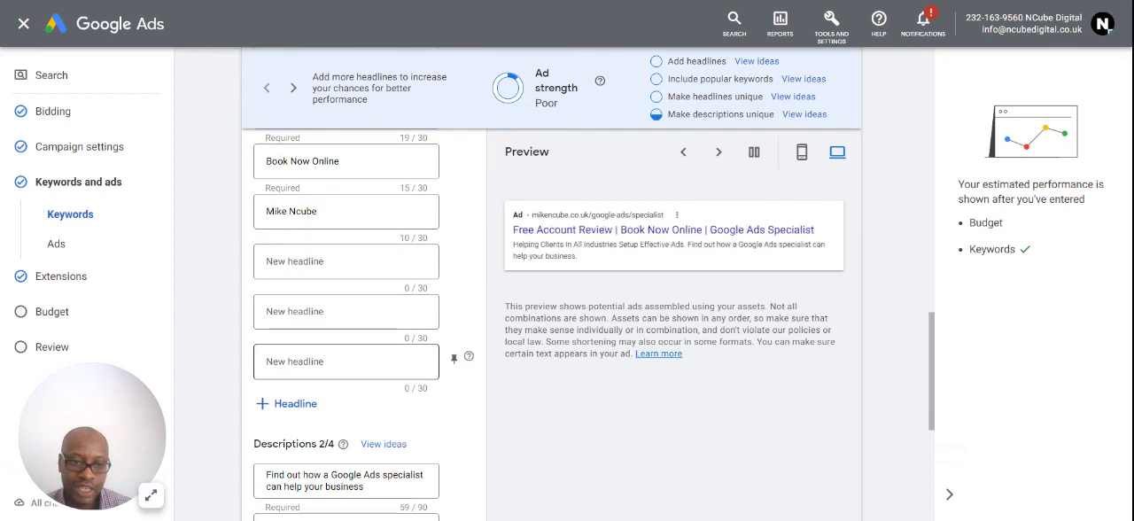
click(301, 403)
click(297, 454)
scroll(300, 450, down, 3)
click(298, 282)
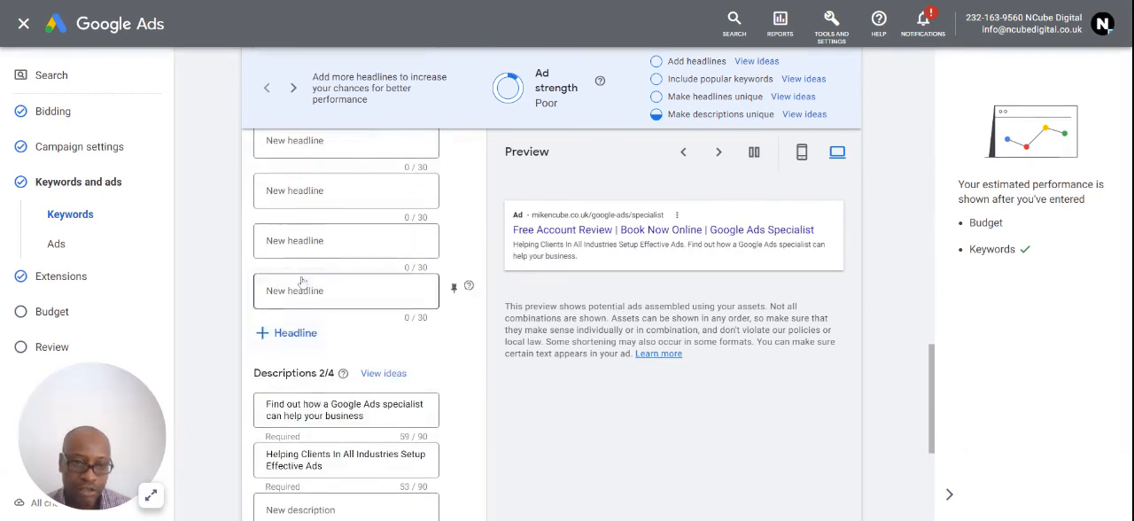
click(300, 333)
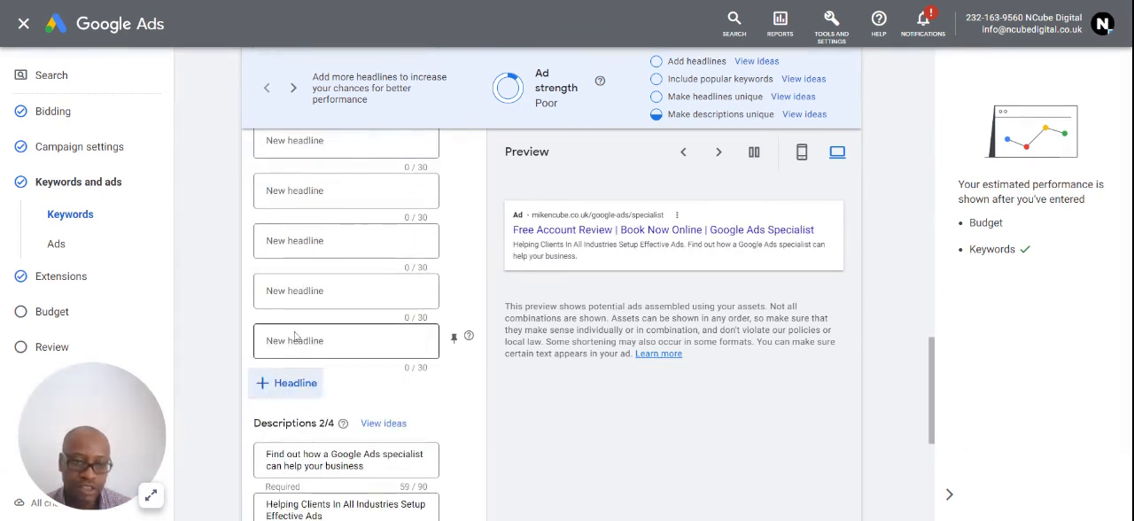
click(312, 384)
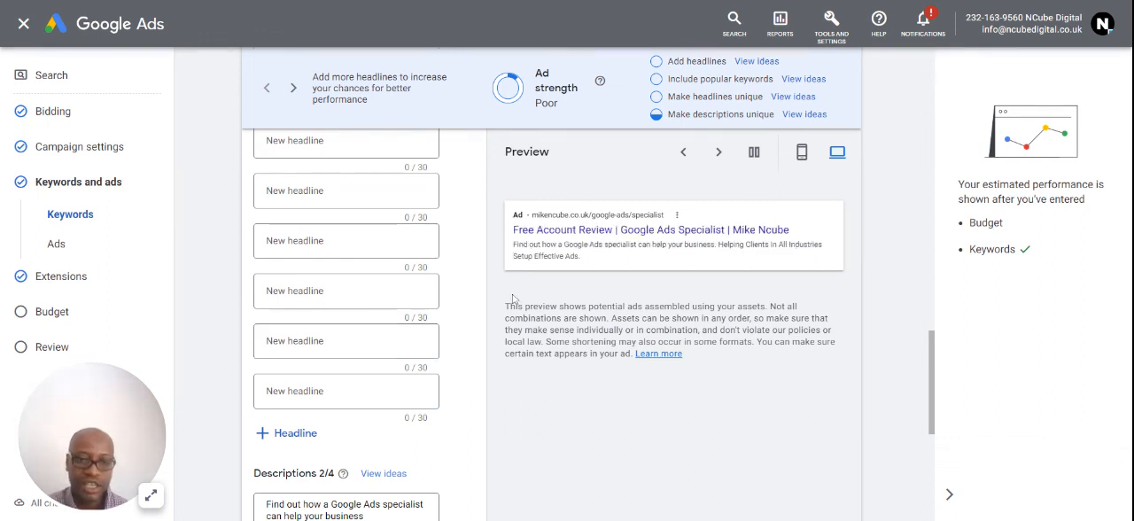
- Review the ad's headlines and descriptions, finish the ad, and check it alongside the keyword list
scroll(493, 352, up, 2)
scroll(454, 383, up, 1)
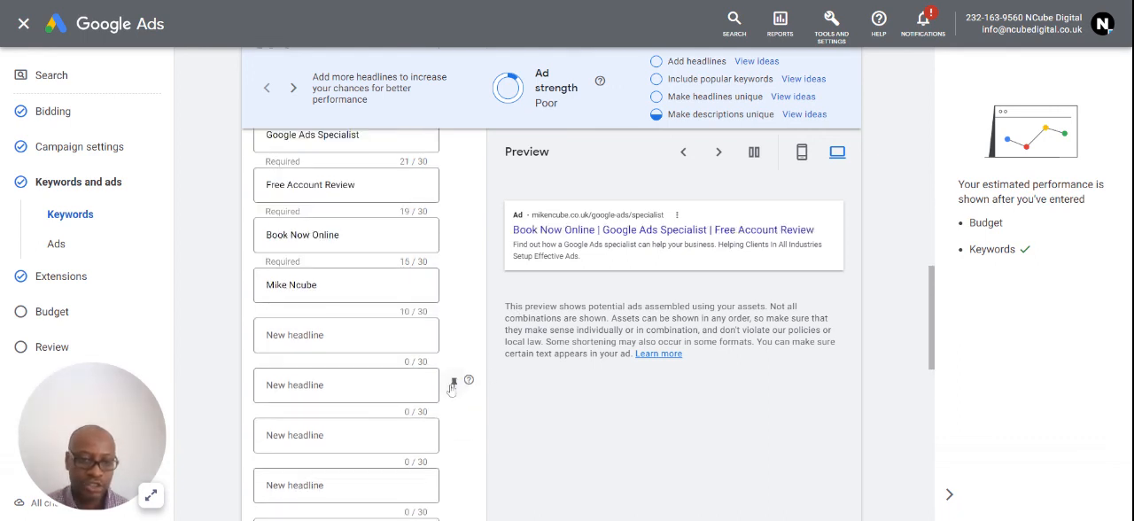
scroll(450, 387, down, 4)
scroll(450, 387, down, 3)
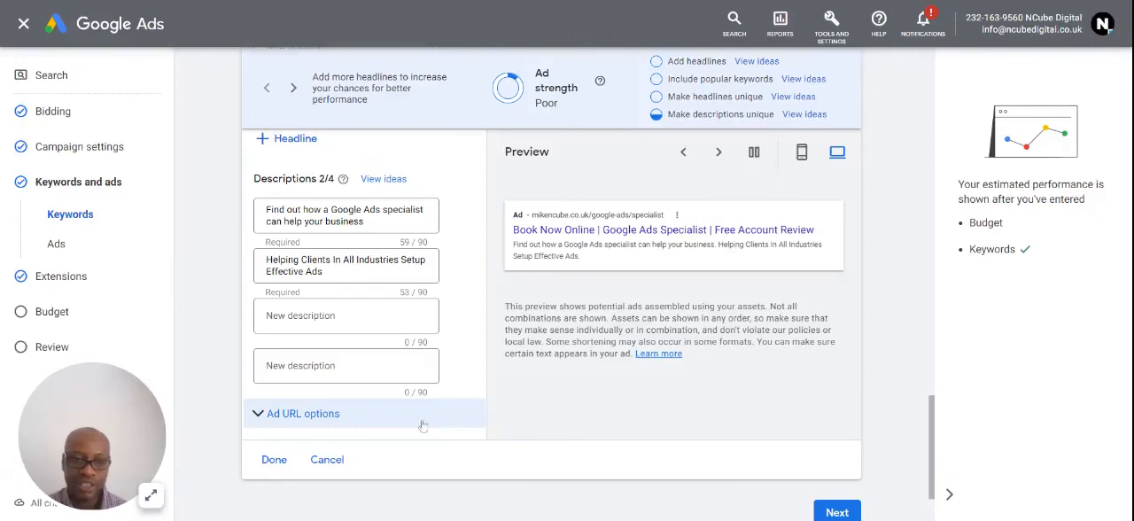
scroll(454, 417, up, 5)
scroll(404, 351, up, 2)
scroll(404, 350, down, 8)
scroll(404, 350, down, 5)
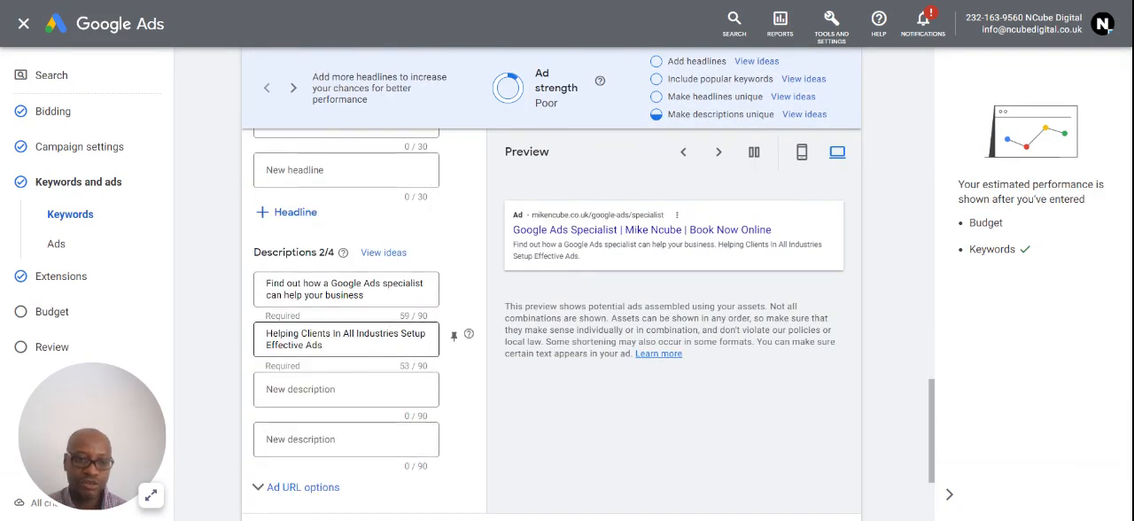
click(274, 361)
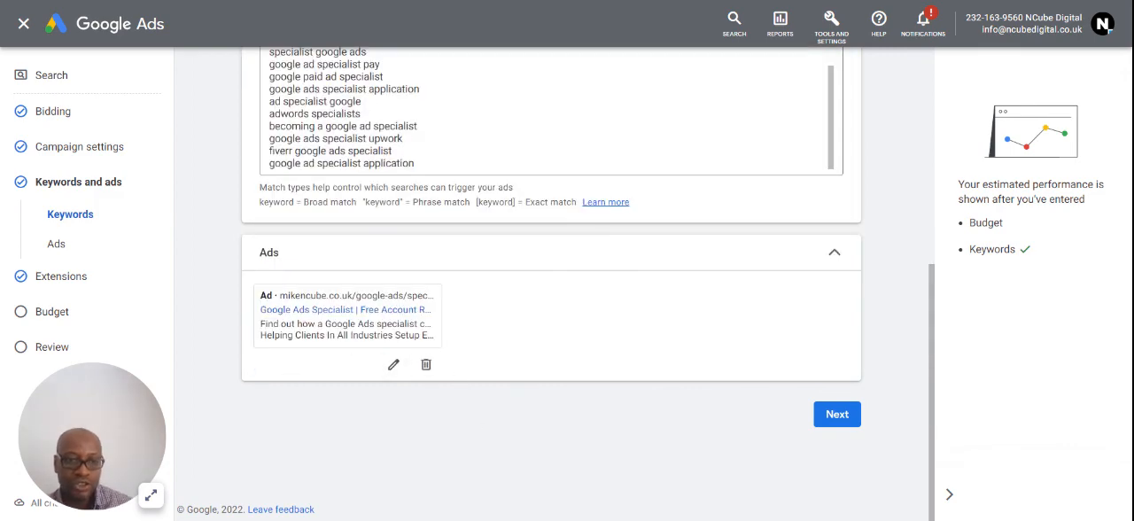
scroll(384, 133, up, 2)
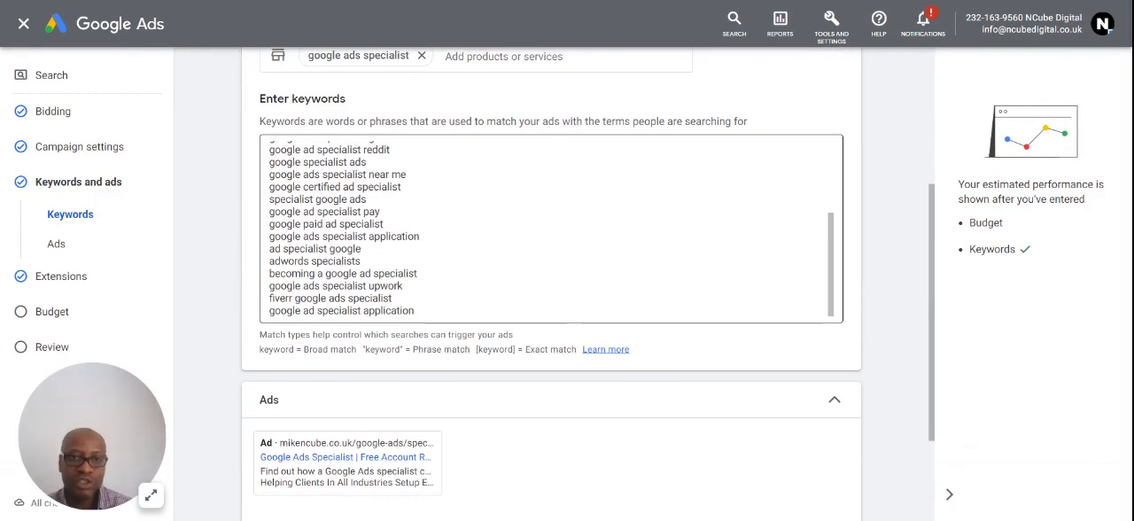
scroll(422, 257, down, 2)
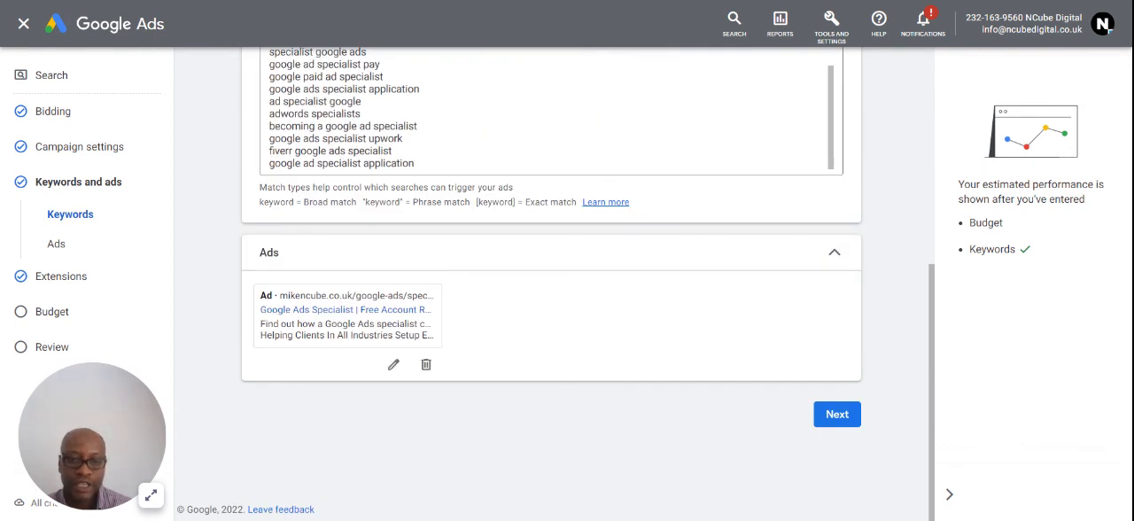